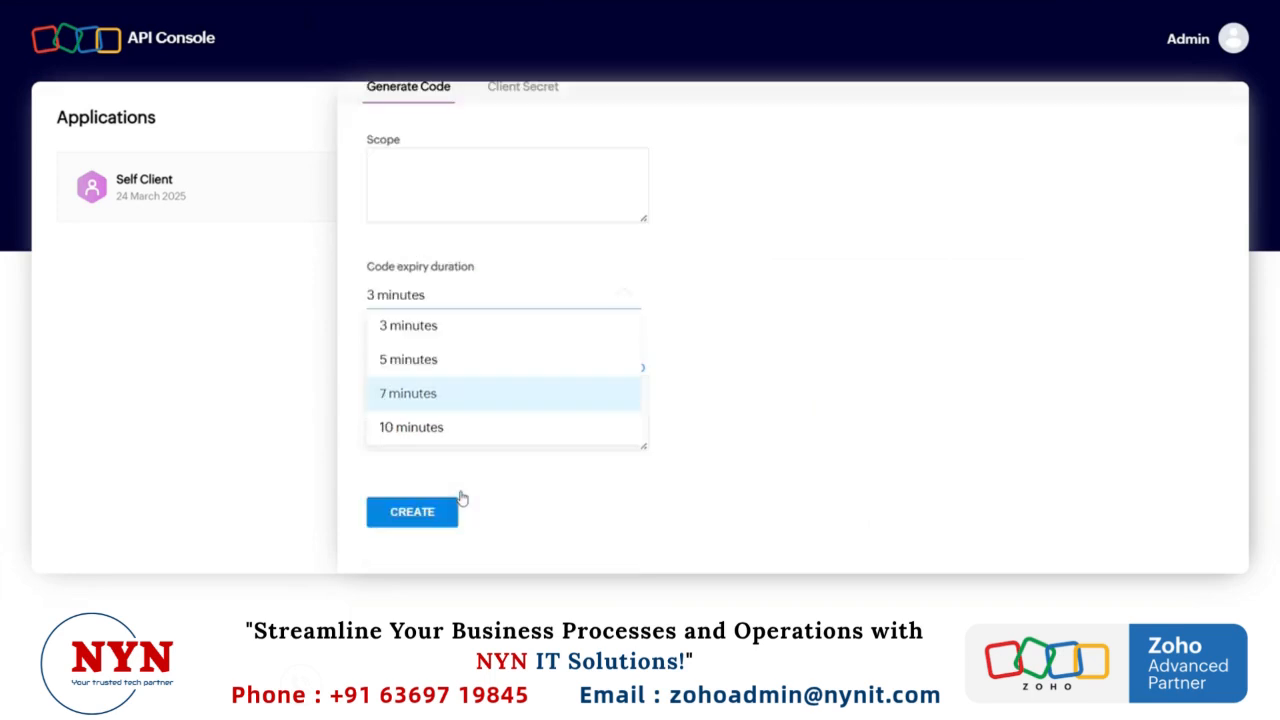
Step: Set the code expiry duration of the Self Client to 10 minutes
{"action": "left_click", "coordinate": [444, 420]}
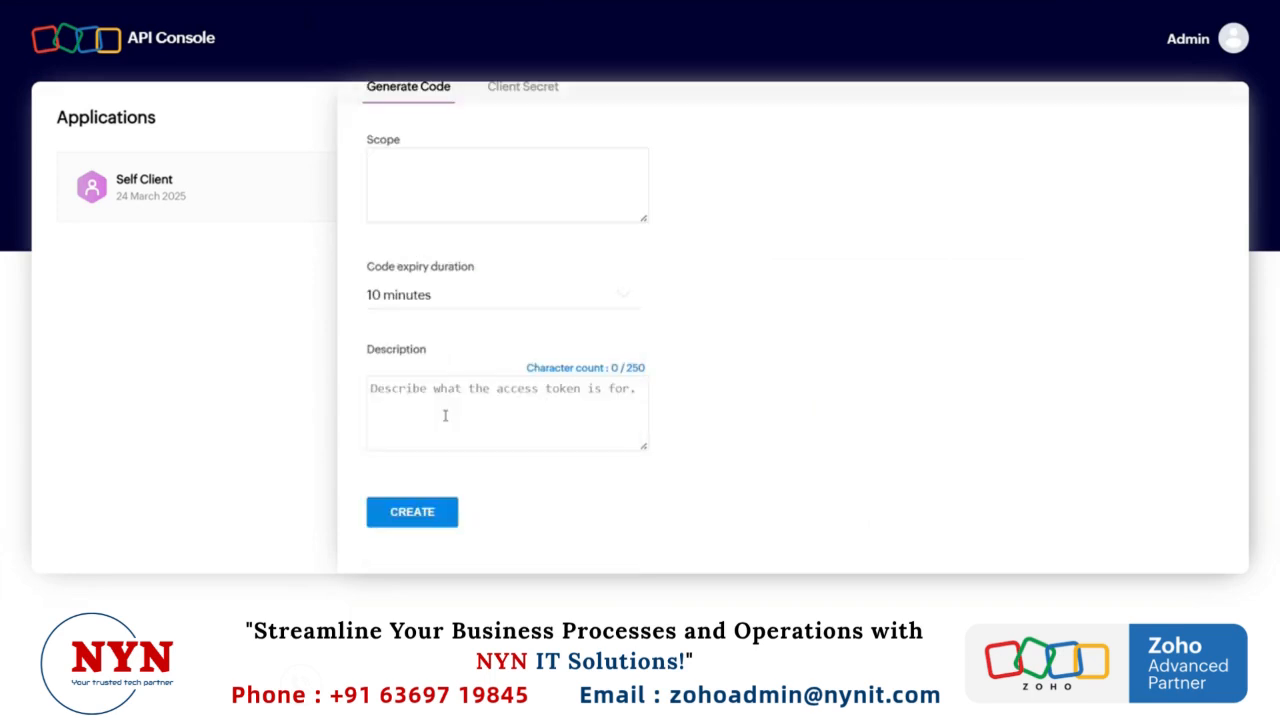
{"action": "left_click", "coordinate": [451, 178]}
{"action": "scroll", "coordinate": [452, 184], "scroll_direction": "up", "scroll_amount": 1}
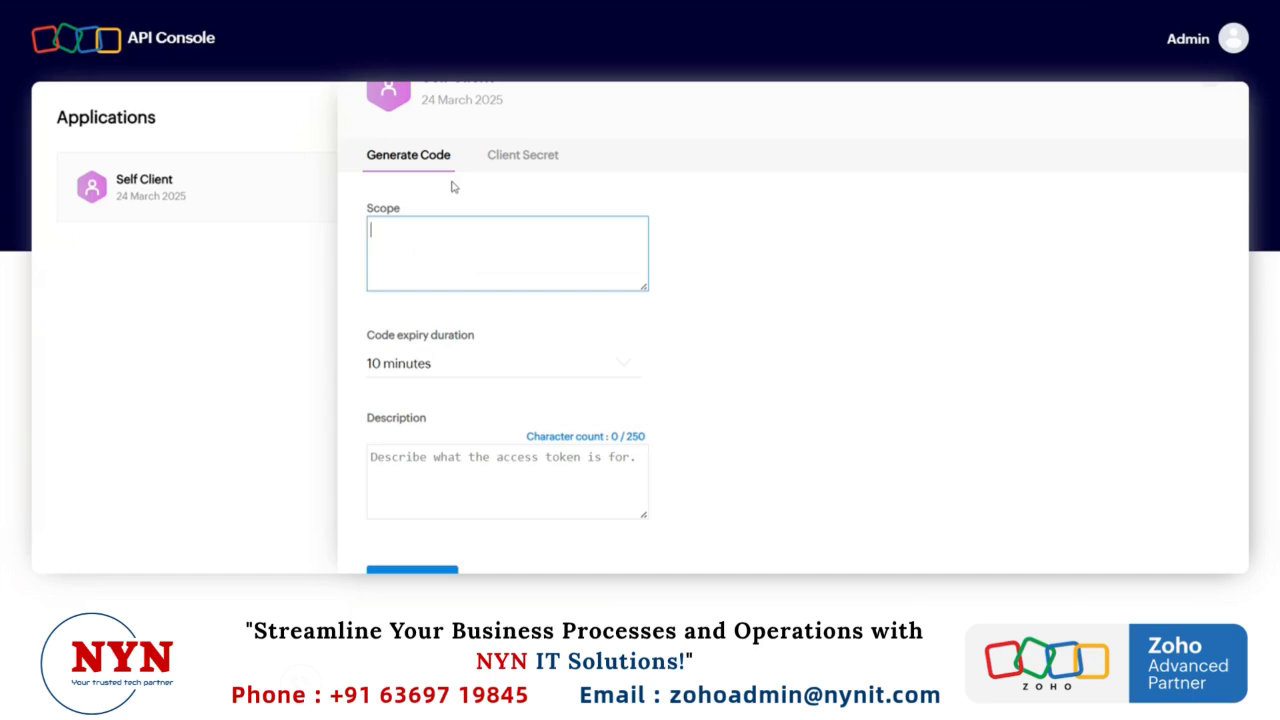
Step: Switch to Notepad and open the file Zoho Products Scope.txt in a new tab
{"action": "mouse_move", "coordinate": [636, 704]}
{"action": "left_click", "coordinate": [632, 523]}
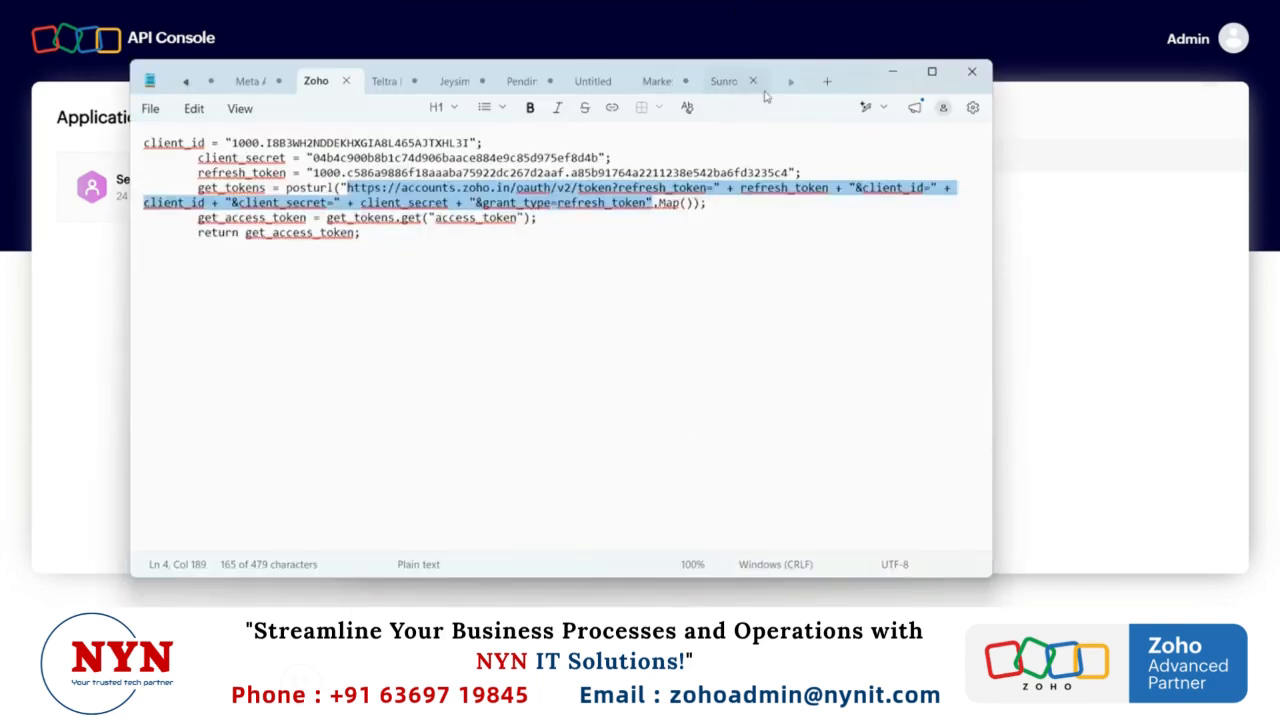
{"action": "left_click", "coordinate": [827, 81]}
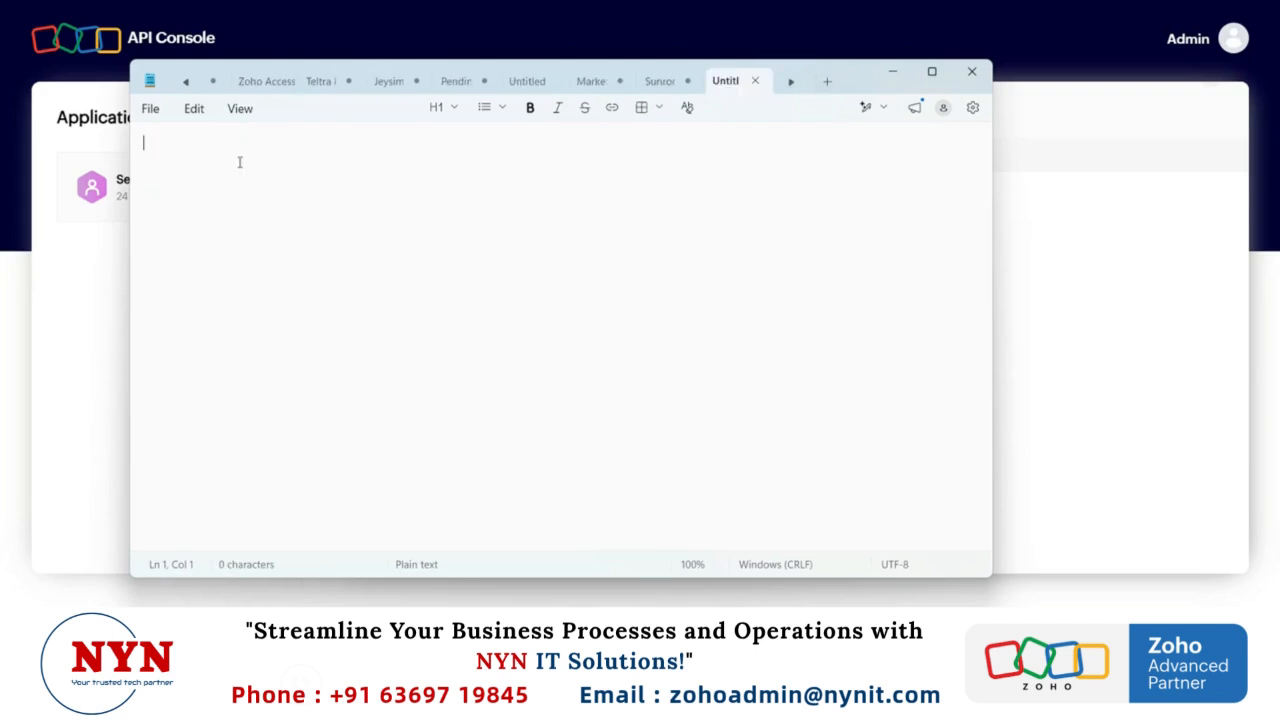
{"action": "left_click", "coordinate": [157, 112]}
{"action": "left_click", "coordinate": [197, 222]}
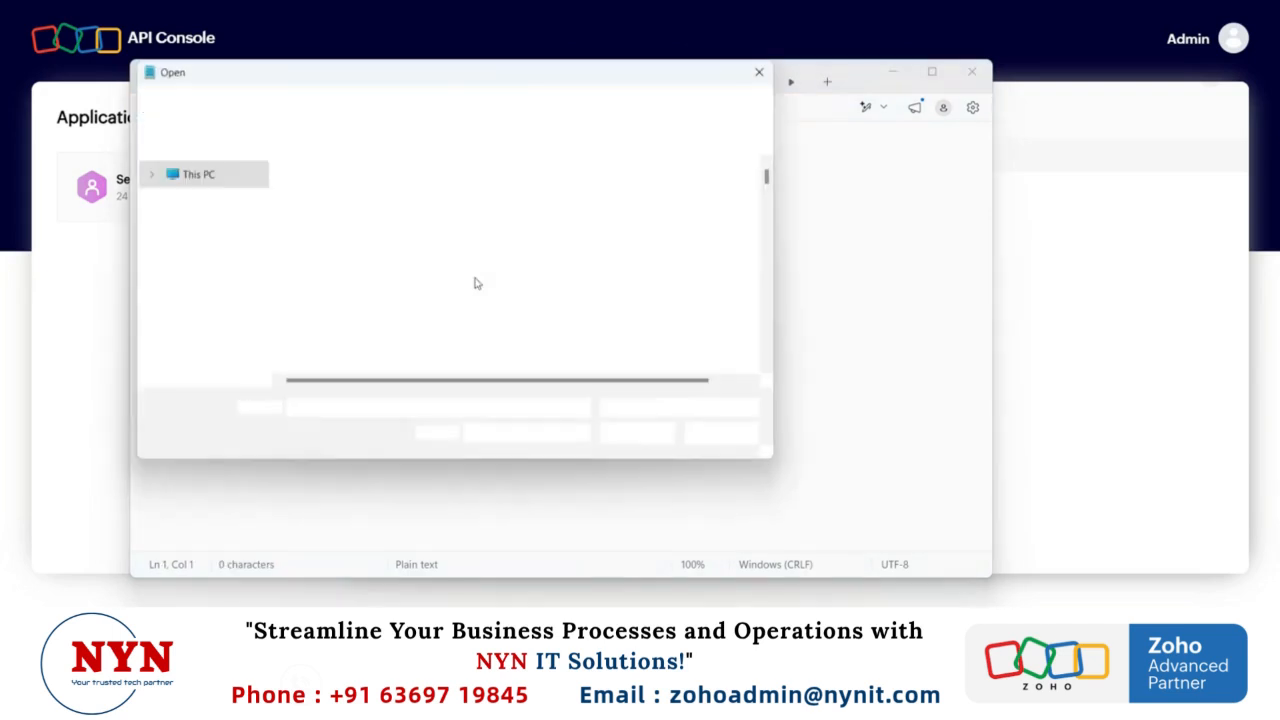
{"action": "type", "text": "zoho pro"}
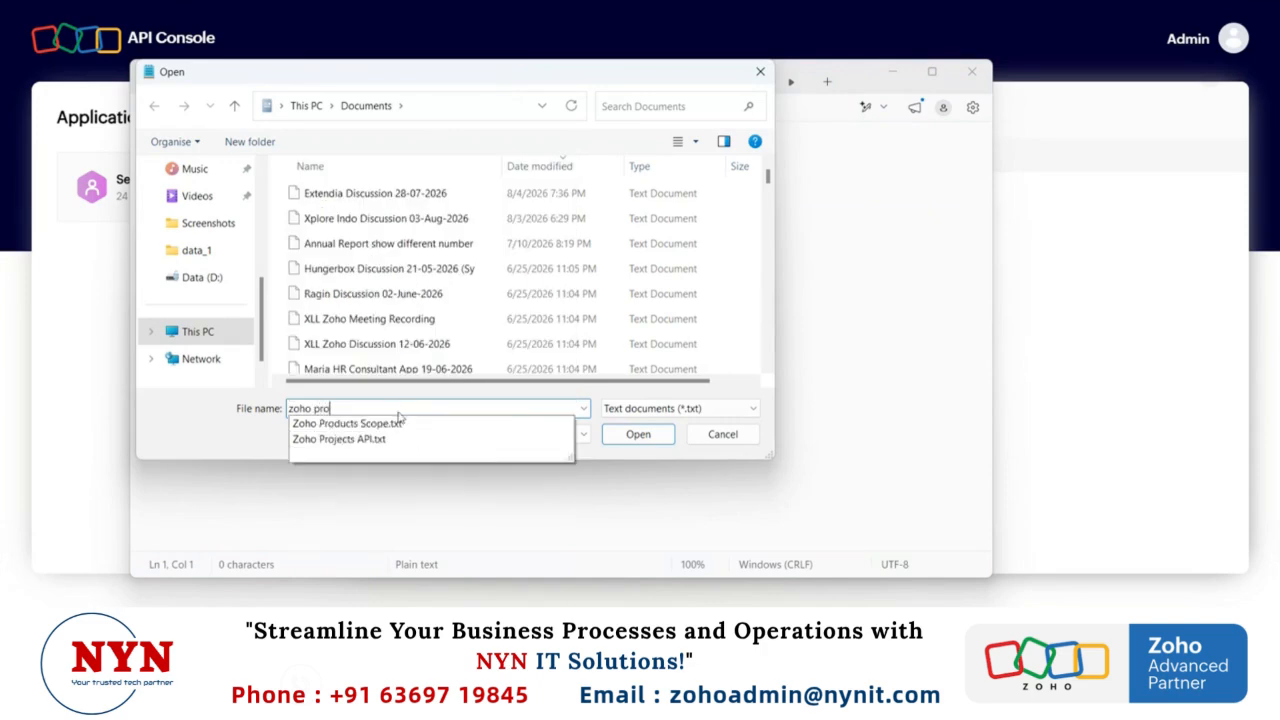
{"action": "left_click", "coordinate": [432, 421]}
{"action": "left_click", "coordinate": [620, 436]}
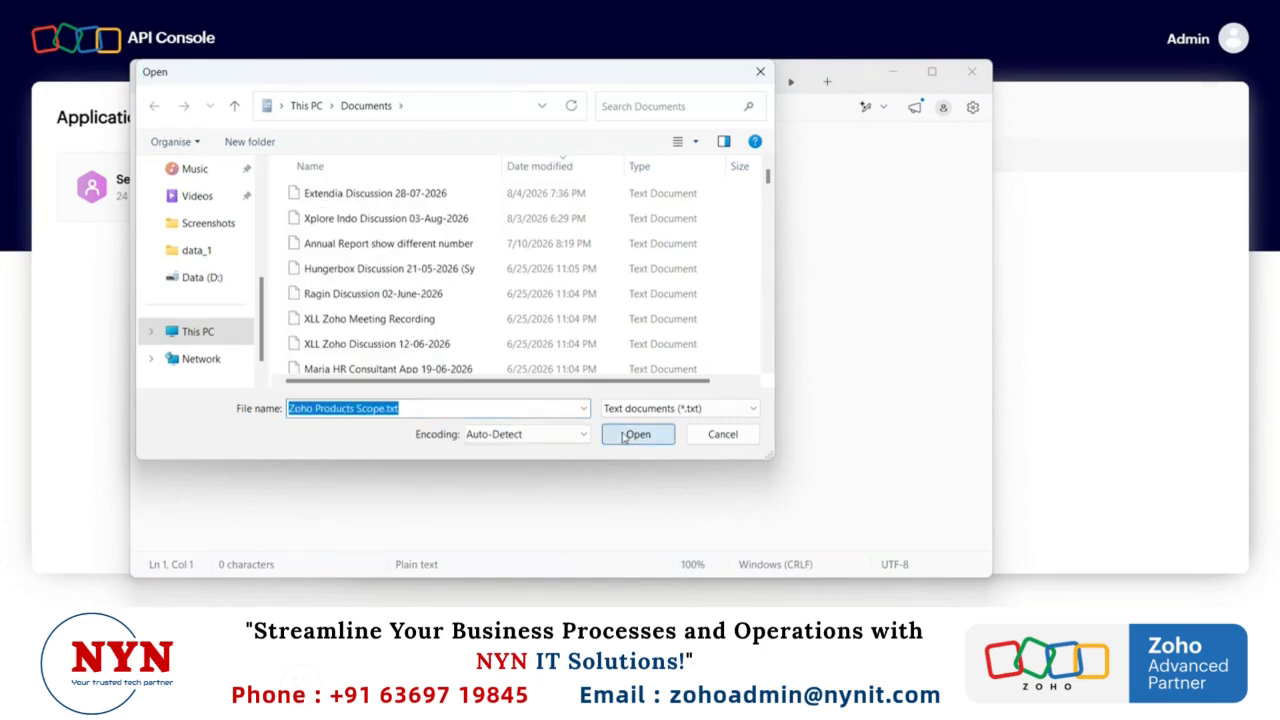
Step: Copy the full Zoho Creator scope list from the text file and paste it into the Scope field in API Console
{"action": "left_click", "coordinate": [374, 220]}
{"action": "scroll", "coordinate": [374, 220], "scroll_direction": "down", "scroll_amount": 10}
{"action": "scroll", "coordinate": [374, 218], "scroll_direction": "up", "scroll_amount": 15}
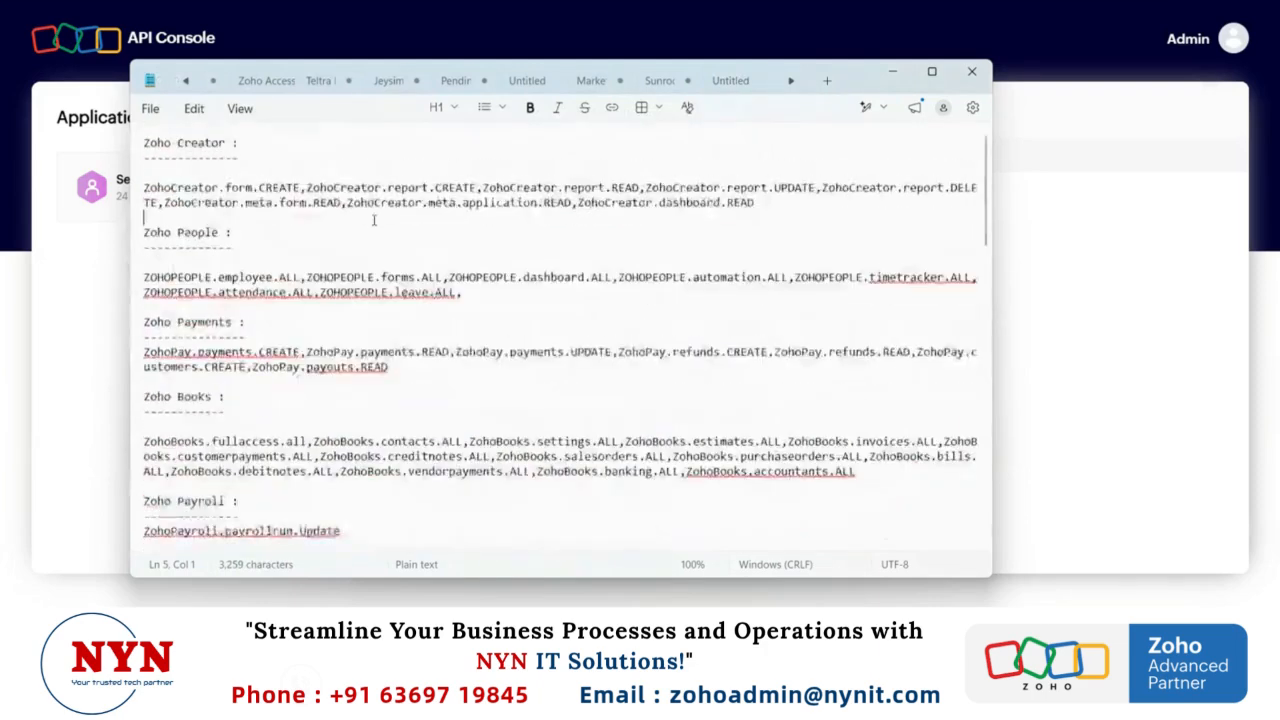
{"action": "scroll", "coordinate": [374, 218], "scroll_direction": "down", "scroll_amount": 6}
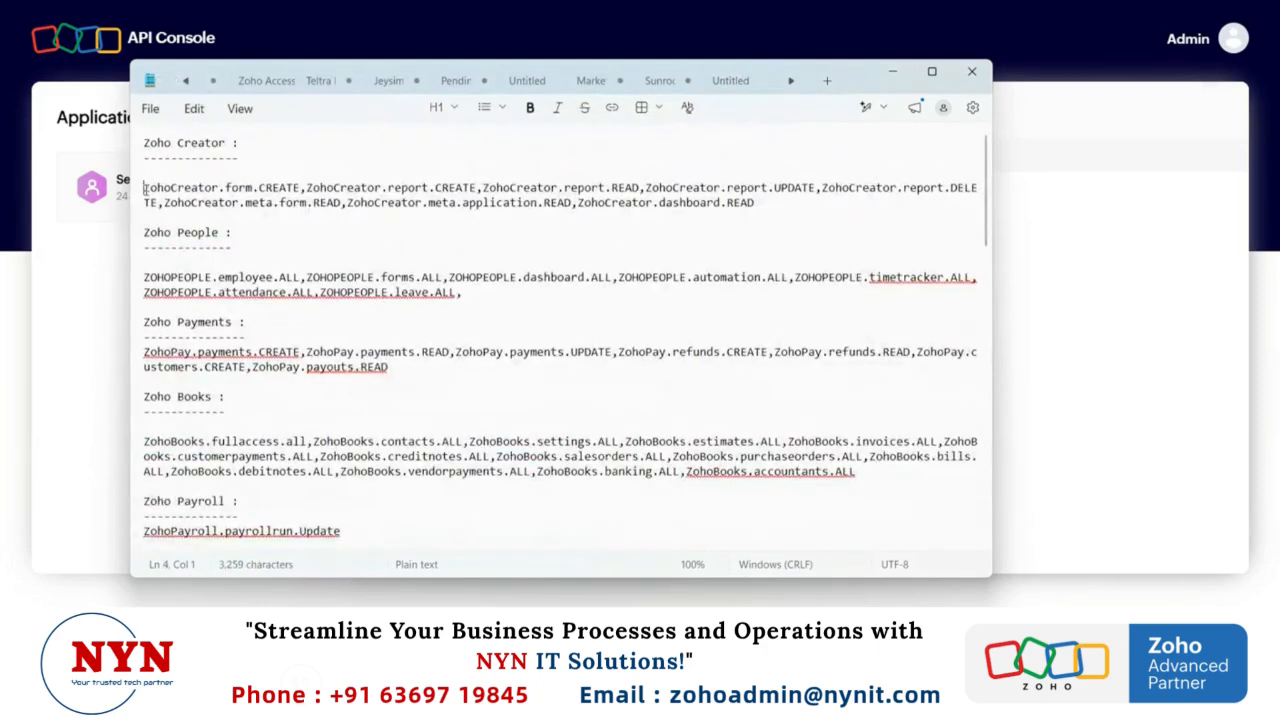
{"action": "left_click_drag", "start_coordinate": [145, 190], "coordinate": [760, 204]}
{"action": "key", "text": "ctrl+c"}
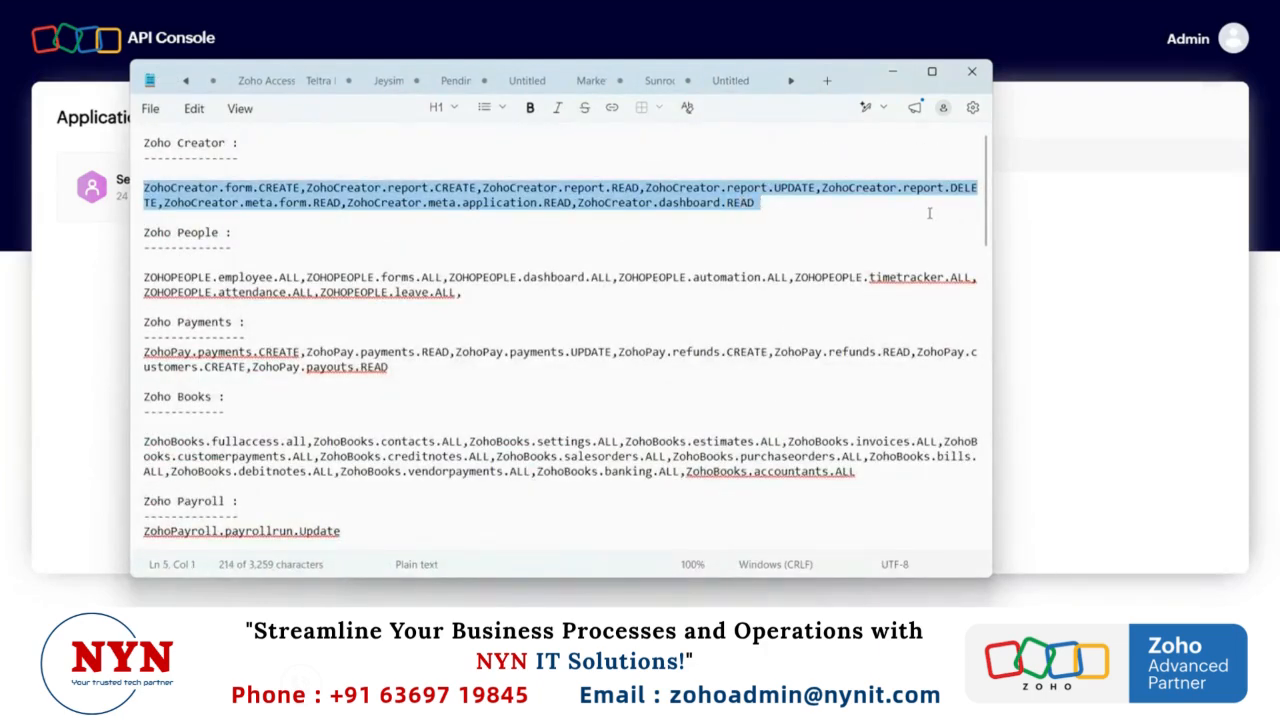
{"action": "left_click", "coordinate": [1021, 218]}
{"action": "left_click", "coordinate": [441, 265]}
{"action": "key", "text": "ctrl+v"}
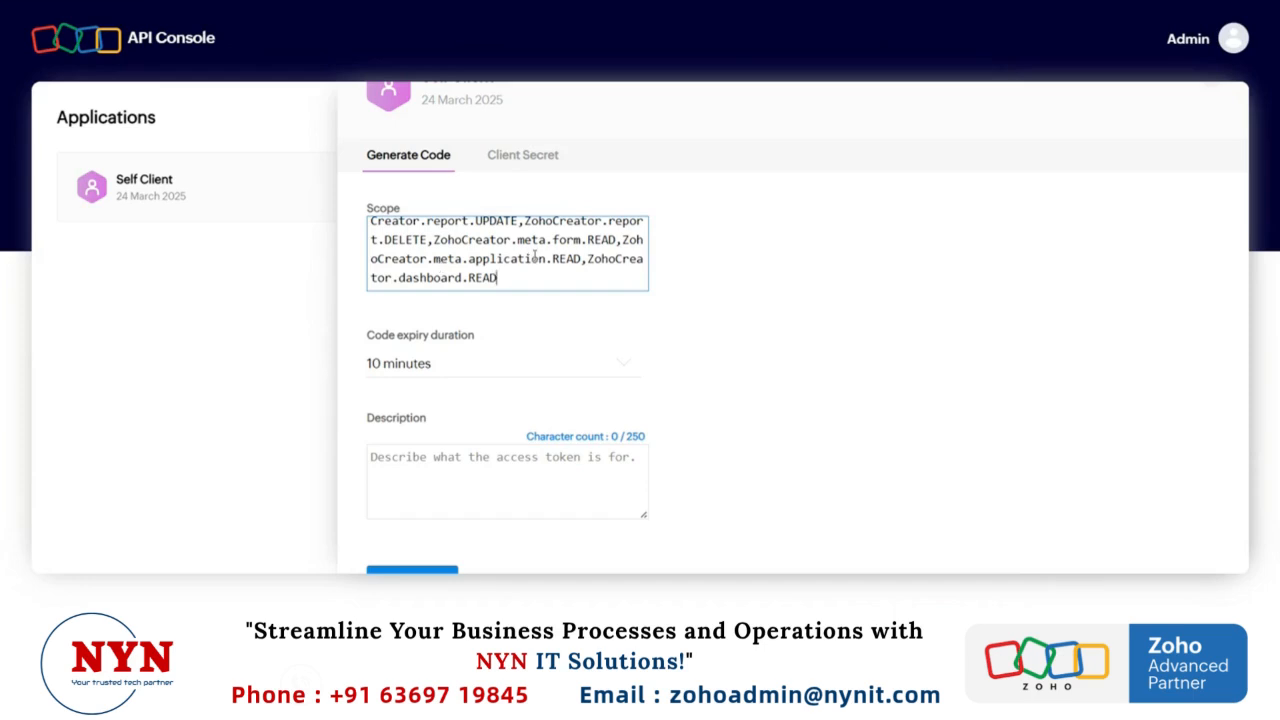
{"action": "scroll", "coordinate": [535, 257], "scroll_direction": "up", "scroll_amount": 2}
{"action": "scroll", "coordinate": [535, 257], "scroll_direction": "down", "scroll_amount": 2}
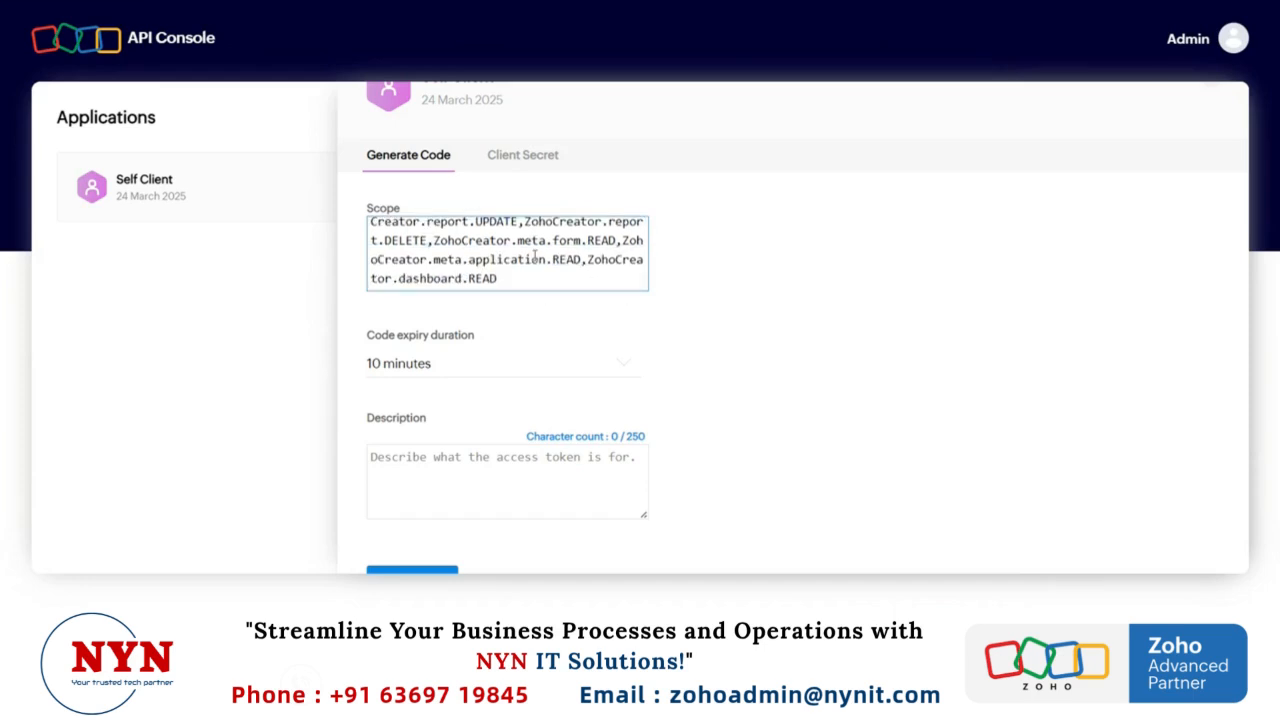
Step: Enter ZC as the description and create the authorization code
{"action": "left_click", "coordinate": [461, 457]}
{"action": "type", "text": "ZO"}
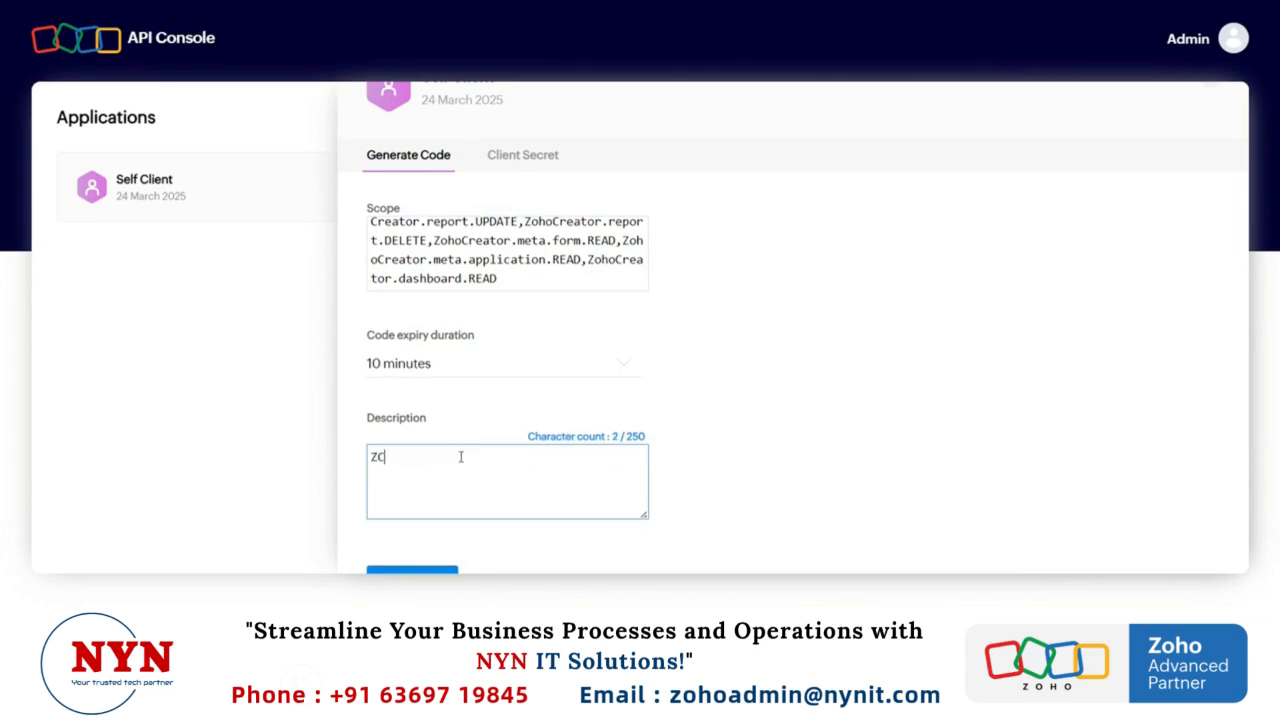
{"action": "scroll", "coordinate": [544, 408], "scroll_direction": "down", "scroll_amount": 1}
{"action": "left_click", "coordinate": [440, 512]}
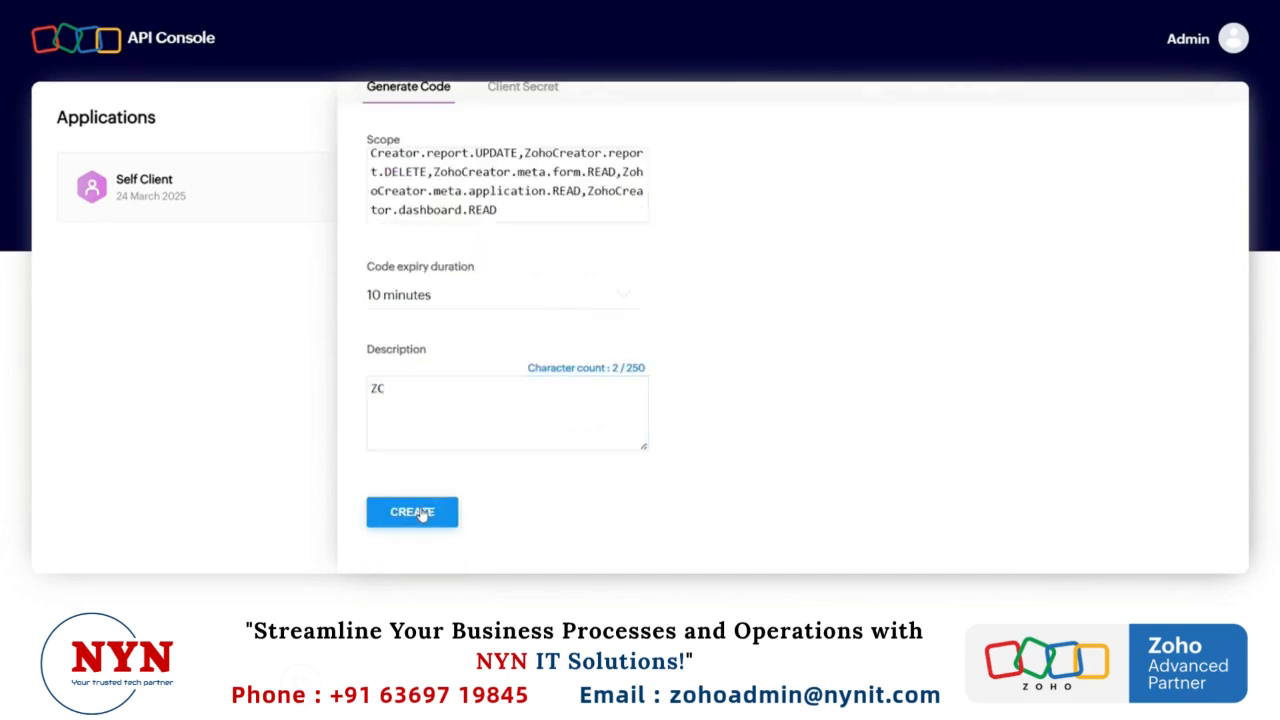
Step: Copy the generated code and paste it into the Code field of the Token form
{"action": "left_click", "coordinate": [502, 297]}
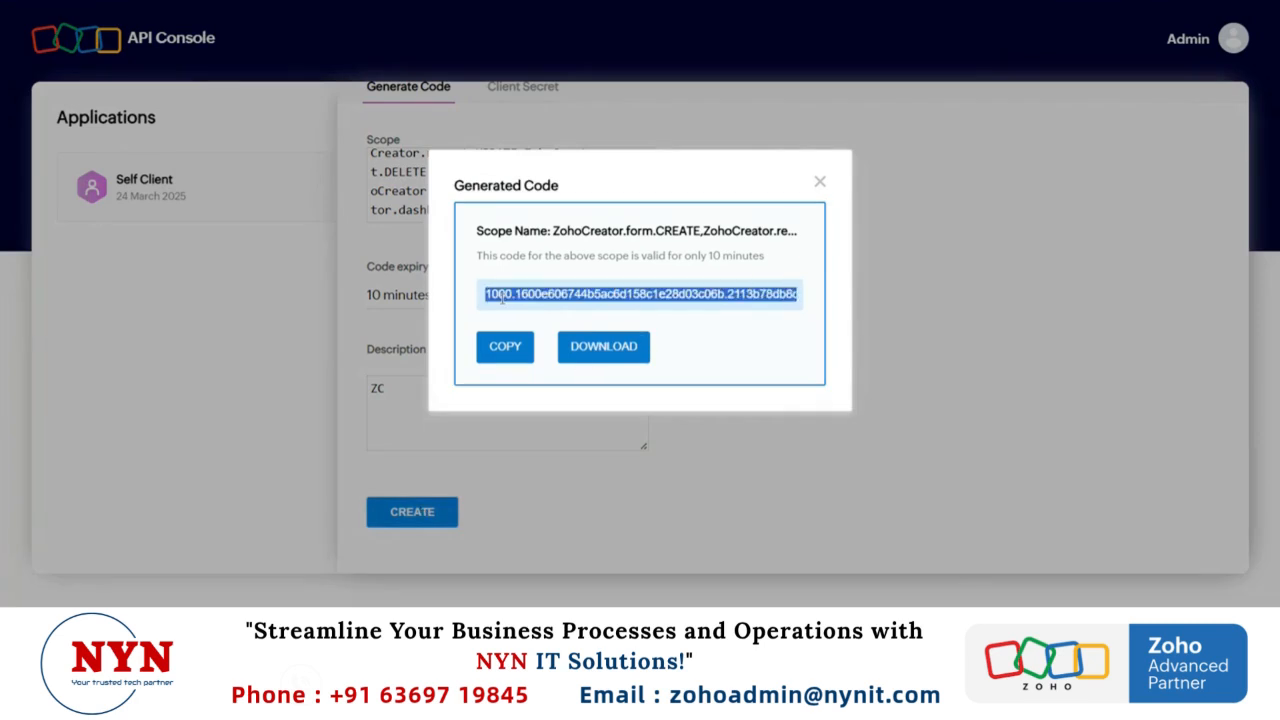
{"action": "left_click", "coordinate": [507, 362]}
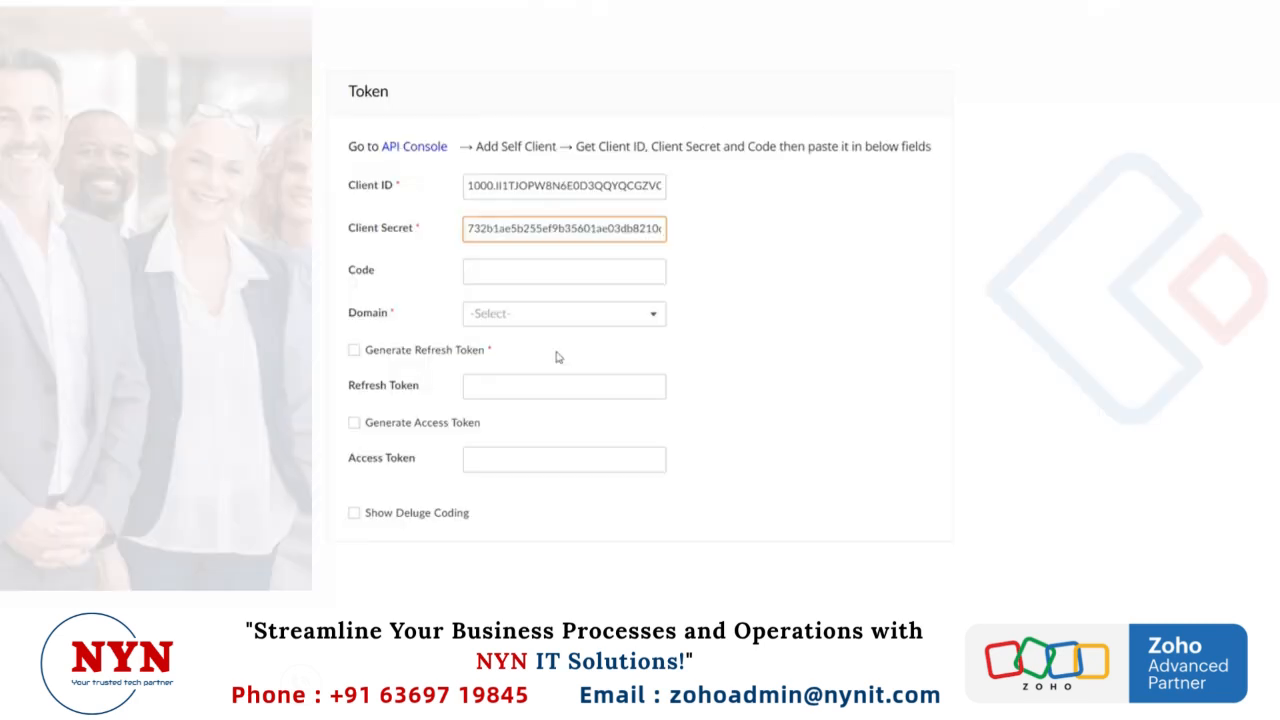
{"action": "left_click", "coordinate": [500, 277]}
{"action": "key", "text": "ctrl+v"}
{"action": "left_click", "coordinate": [732, 331]}
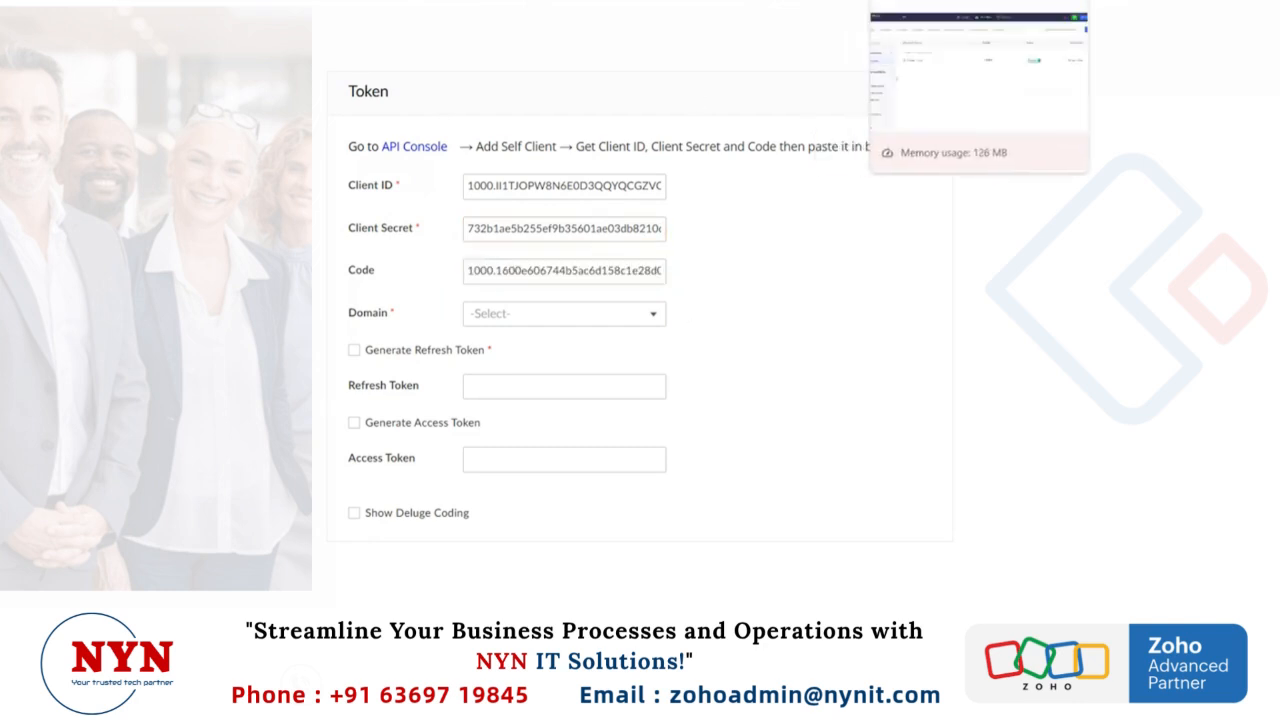
Step: Set the Domain to in and generate the refresh token
{"action": "left_click", "coordinate": [512, 318]}
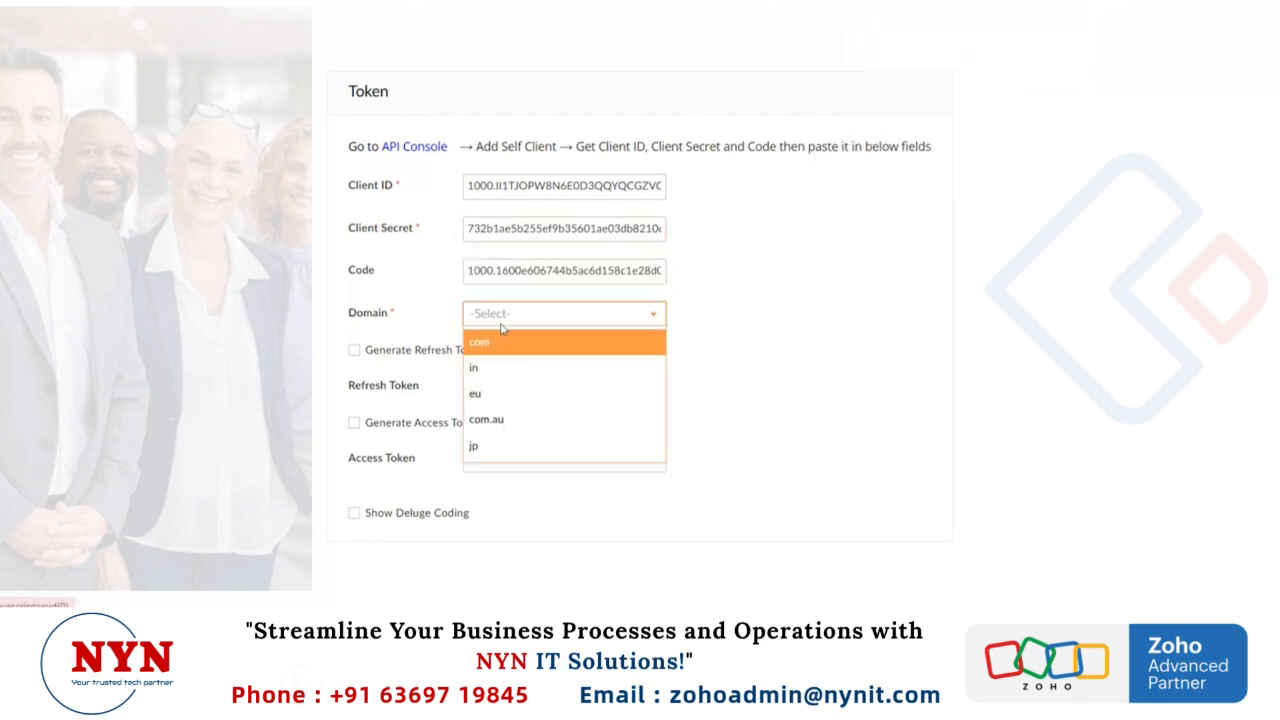
{"action": "left_click", "coordinate": [508, 375]}
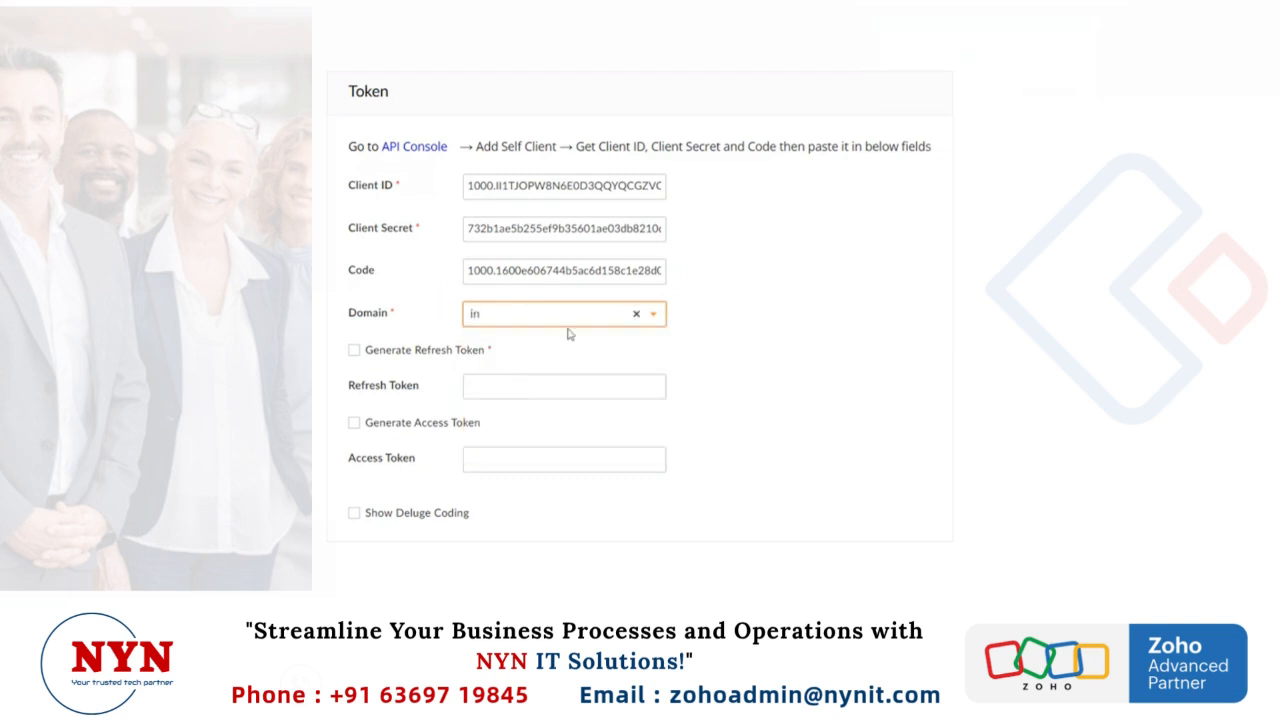
{"action": "left_click", "coordinate": [355, 352]}
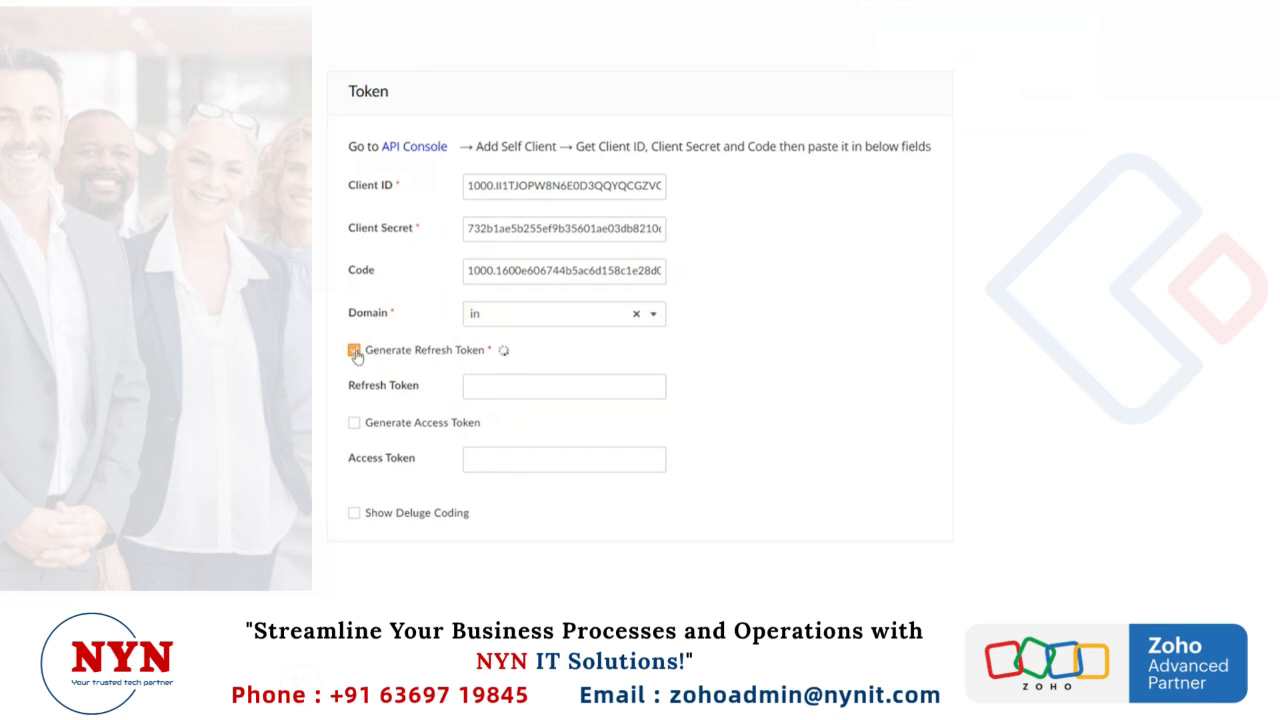
Step: Examine the values in the Refresh Token and Access Token fields
{"action": "left_click", "coordinate": [499, 390]}
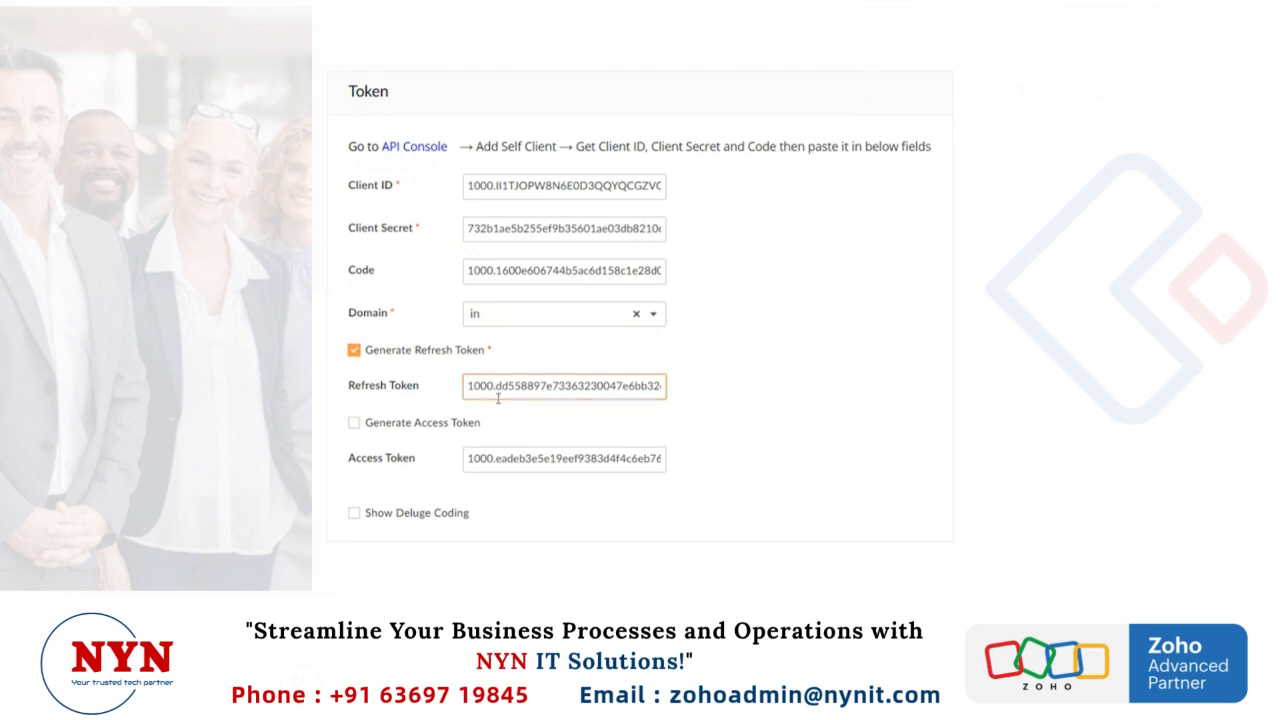
{"action": "triple_click", "coordinate": [499, 390]}
{"action": "left_click", "coordinate": [556, 452]}
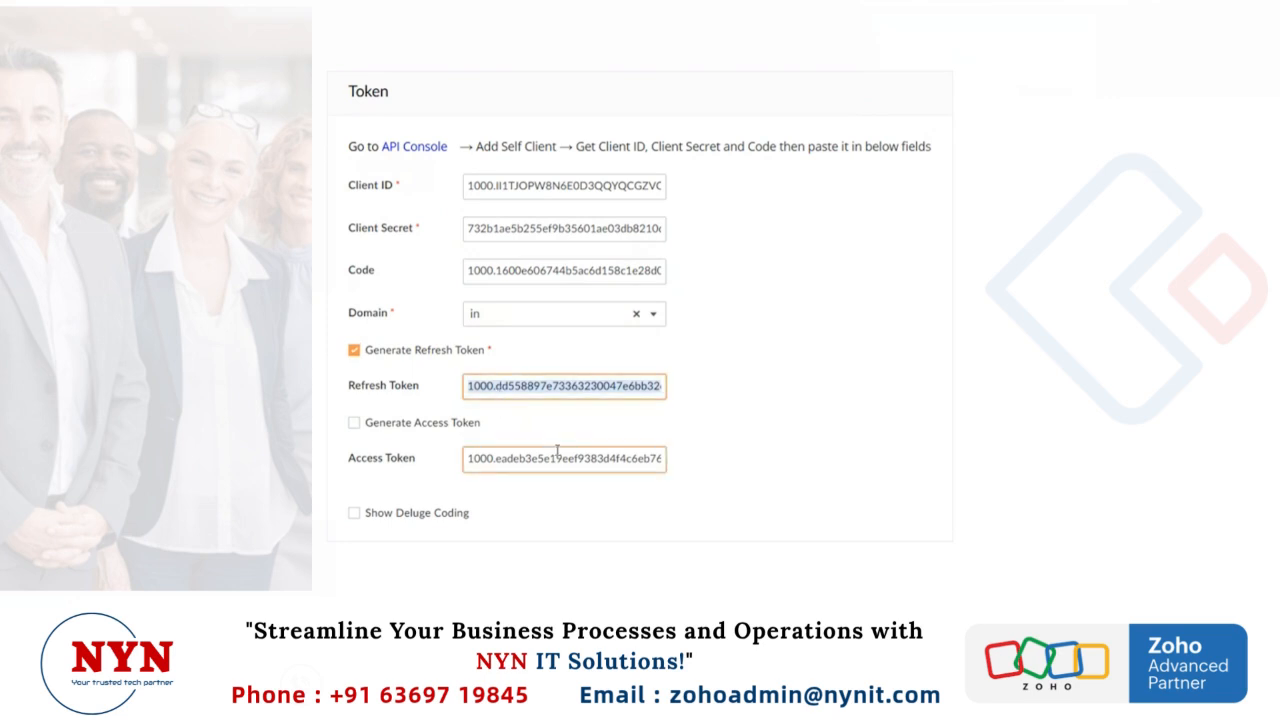
{"action": "triple_click", "coordinate": [557, 451]}
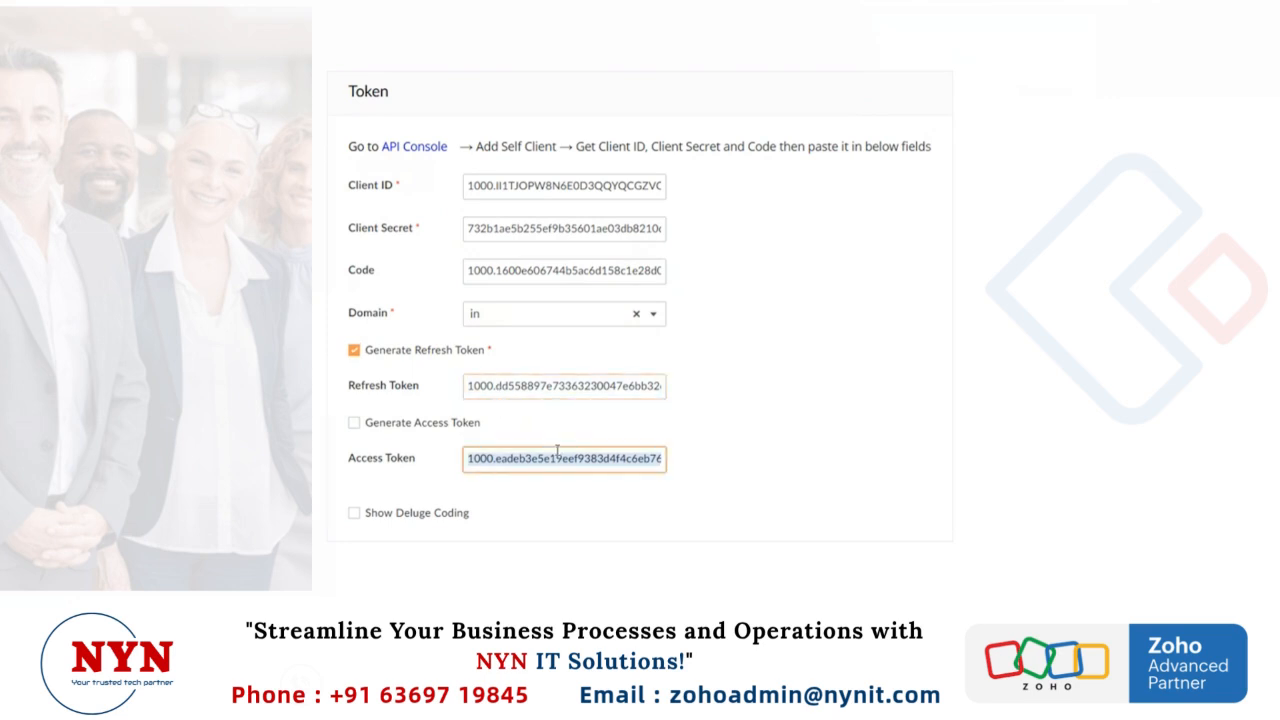
{"action": "triple_click", "coordinate": [533, 385]}
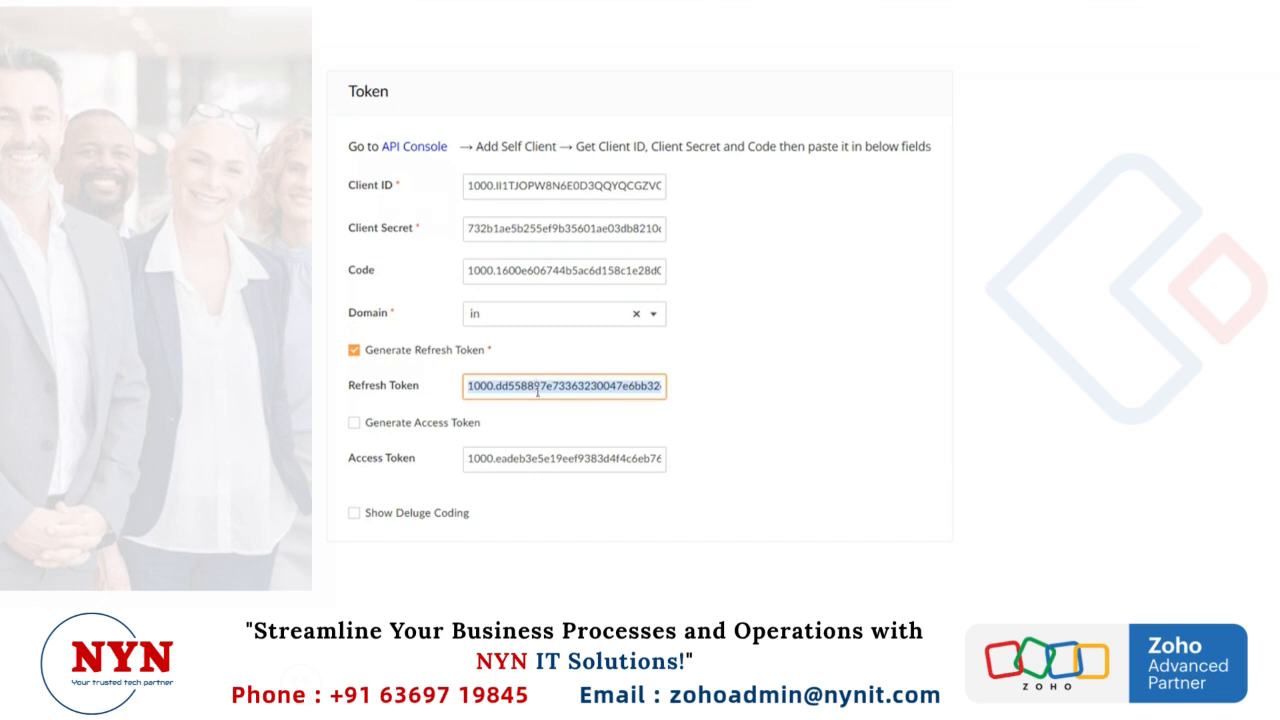
{"action": "left_click", "coordinate": [493, 458]}
{"action": "key", "text": "ctrl+a"}
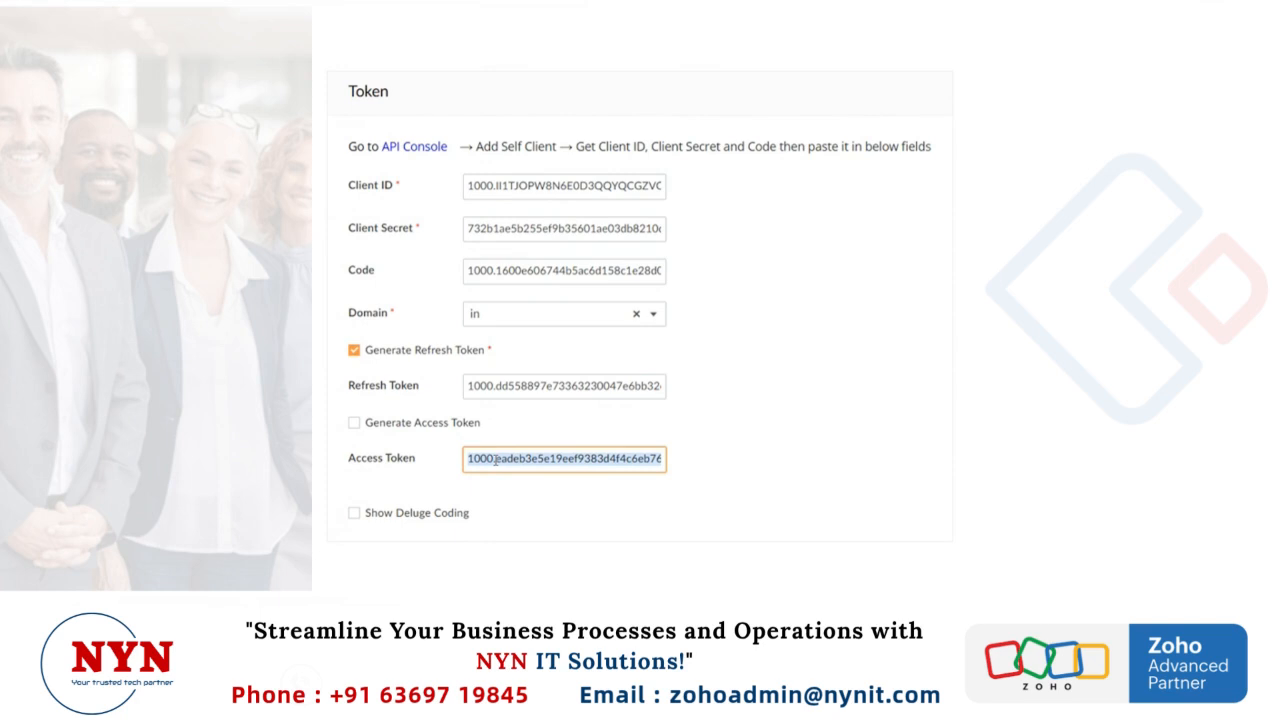
Step: Generate a new access token, and generate it once more by clearing and re-enabling the Generate Access Token option
{"action": "left_click", "coordinate": [355, 424]}
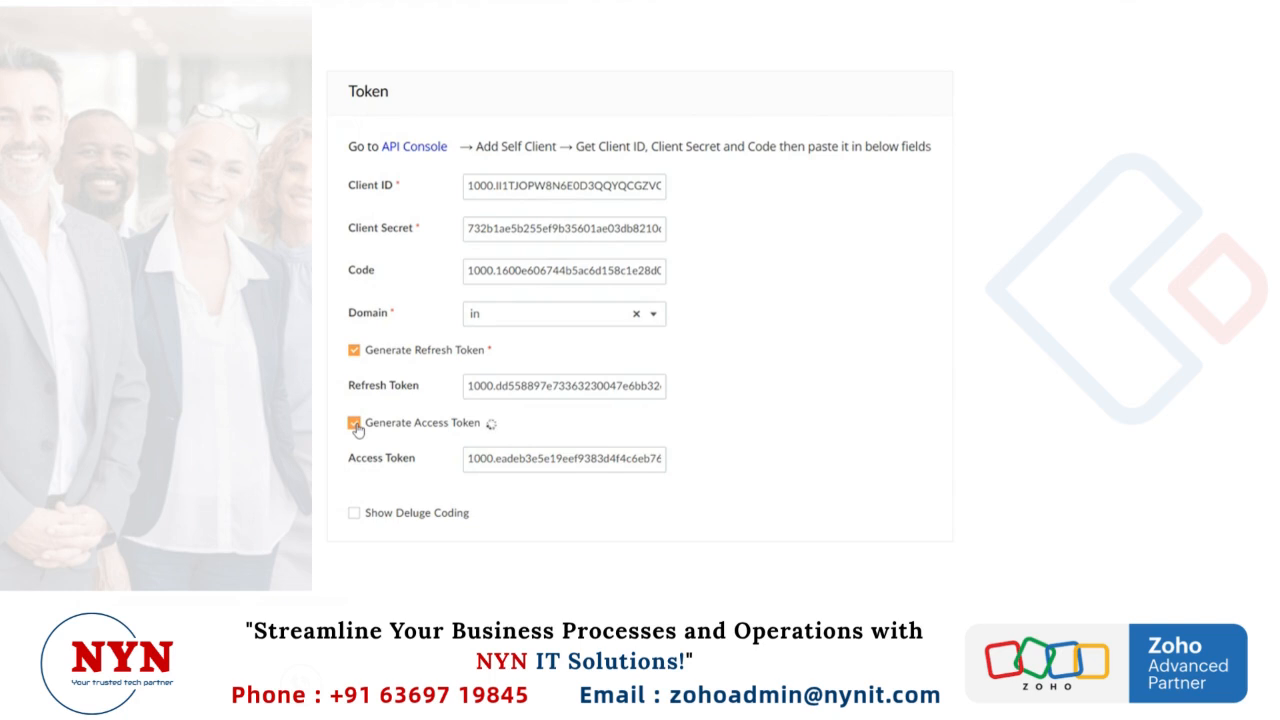
{"action": "left_click", "coordinate": [504, 458]}
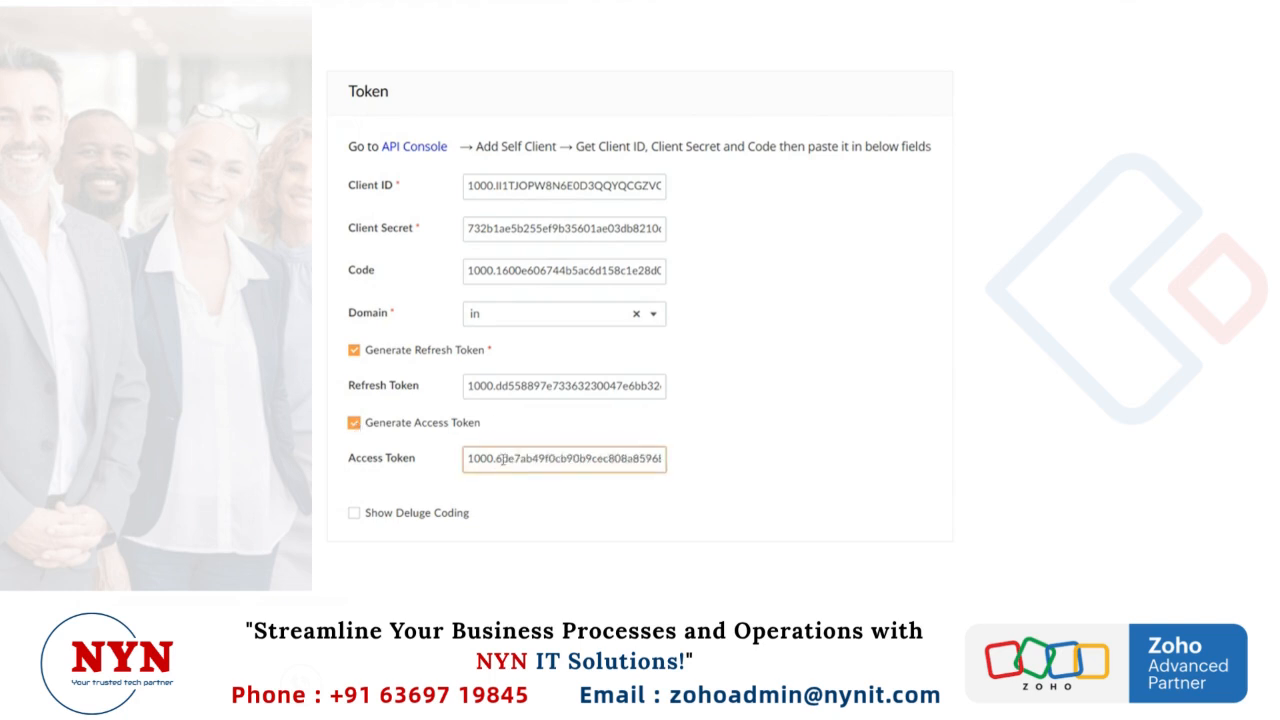
{"action": "key", "text": "ctrl+a"}
{"action": "left_click", "coordinate": [355, 427]}
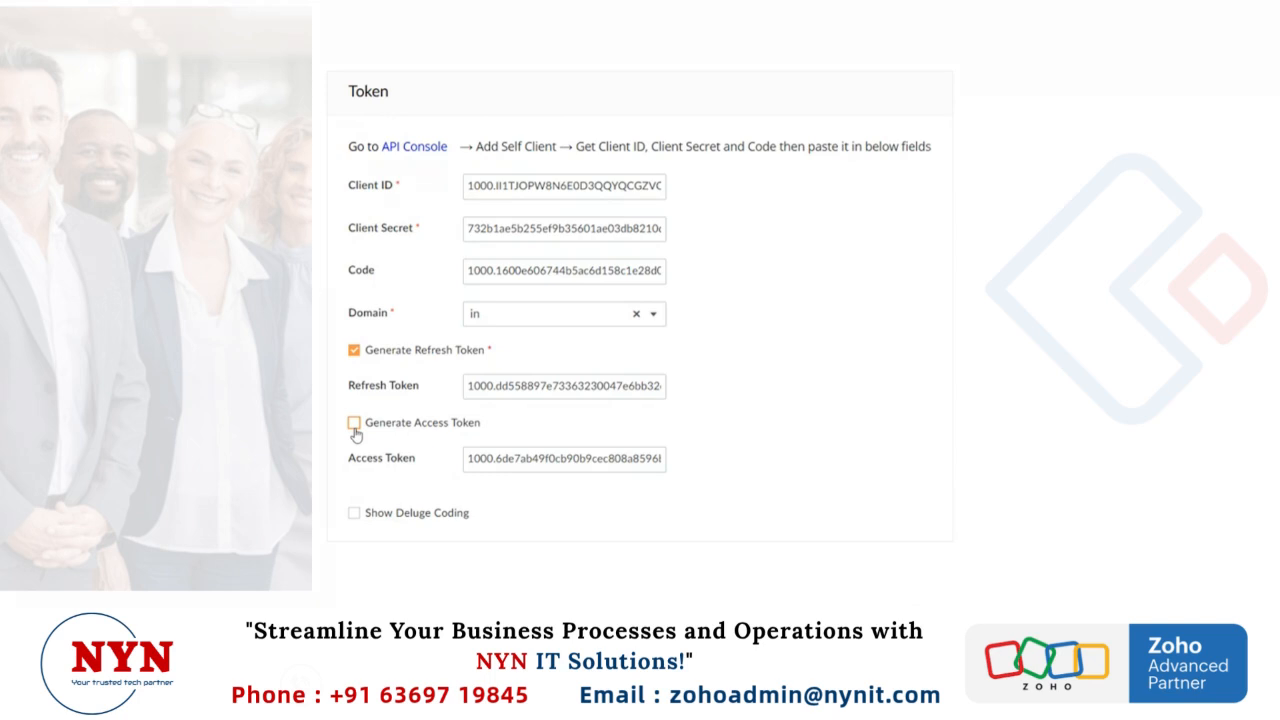
{"action": "left_click", "coordinate": [353, 424]}
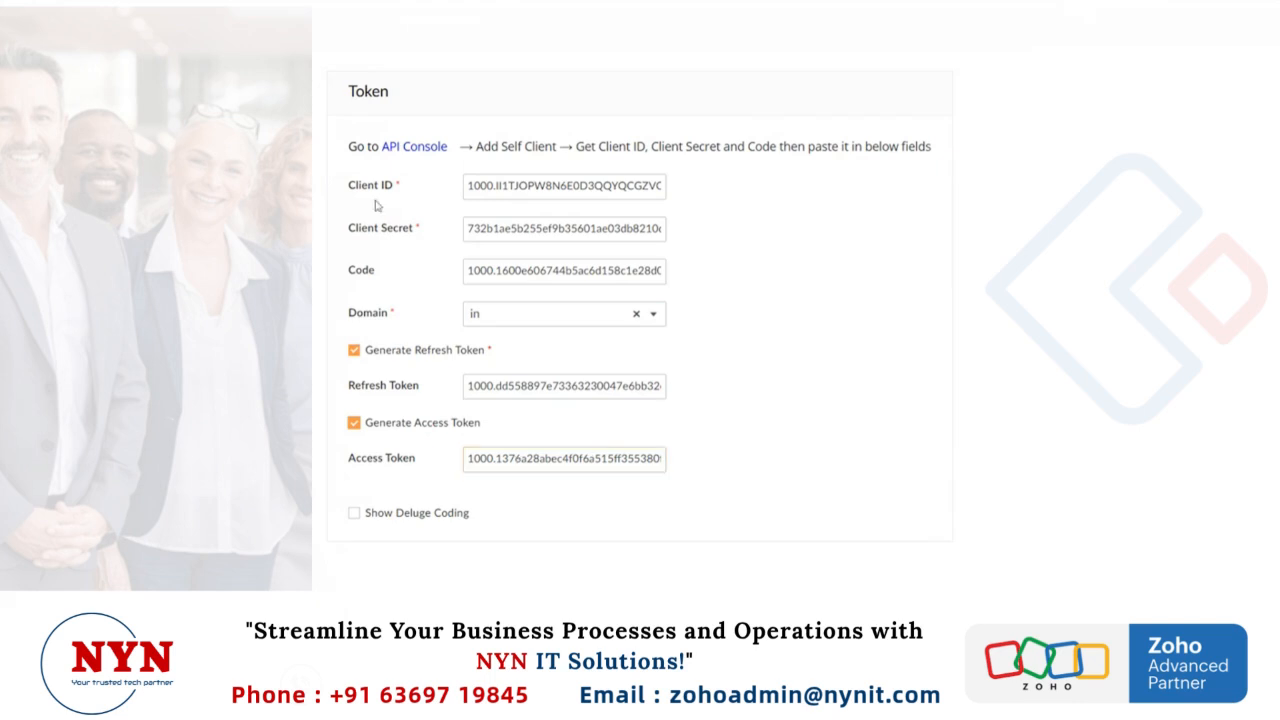
Step: Show the Deluge coding for the tokens and select the entire snippet from client_id to info access_token
{"action": "left_click", "coordinate": [392, 514]}
{"action": "scroll", "coordinate": [474, 490], "scroll_direction": "down", "scroll_amount": 2}
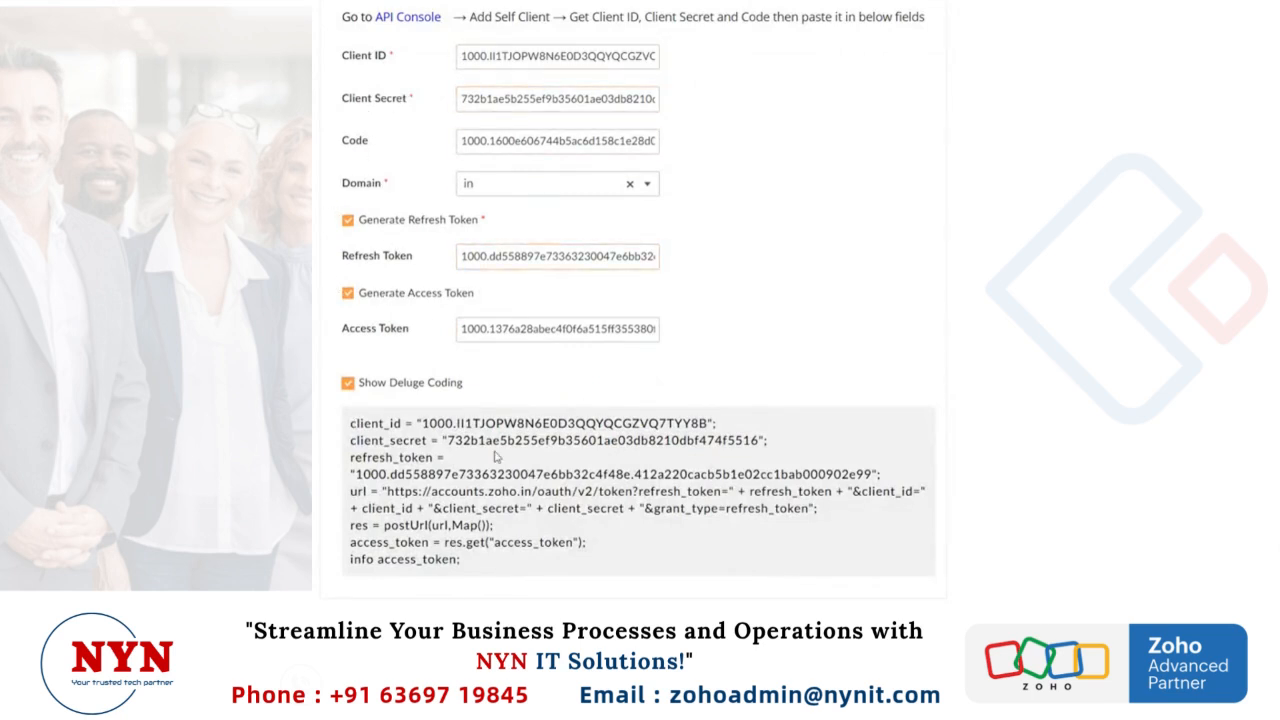
{"action": "left_click_drag", "start_coordinate": [350, 422], "coordinate": [471, 564]}
{"action": "key", "text": "ctrl+c"}
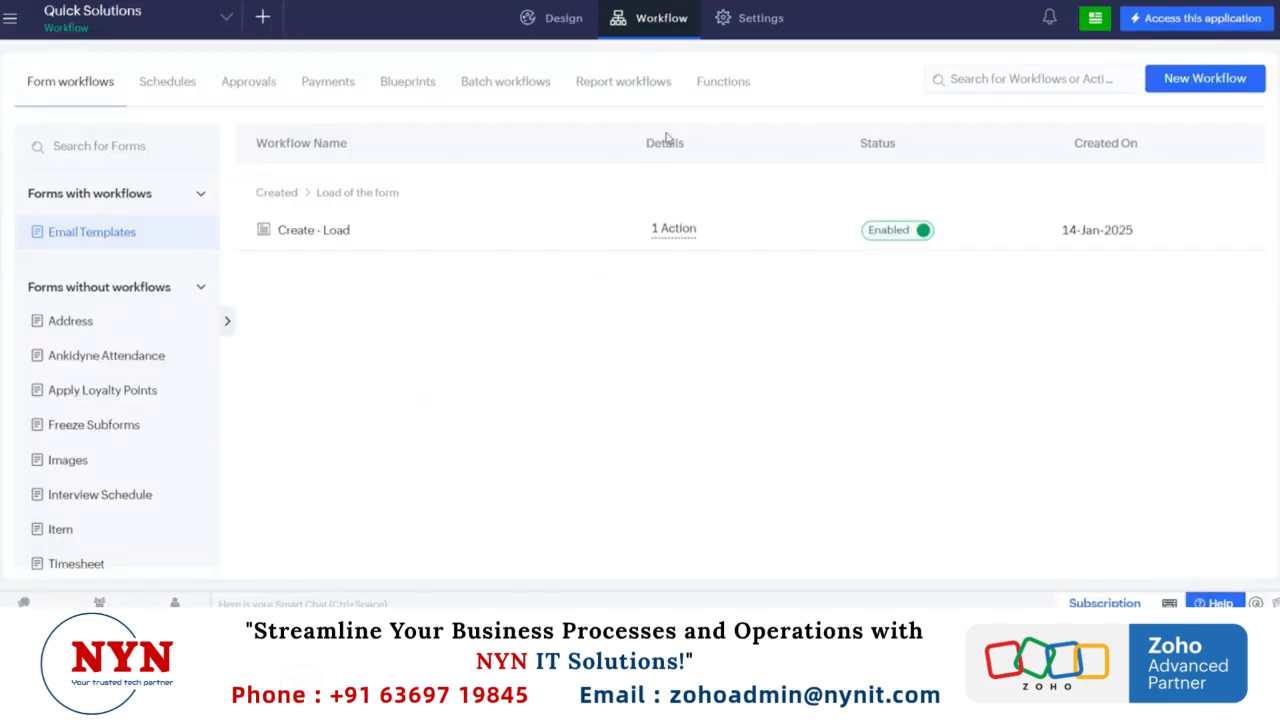
Step: Create a new Deluge function named test2 in the access_token namespace
{"action": "left_click", "coordinate": [718, 84]}
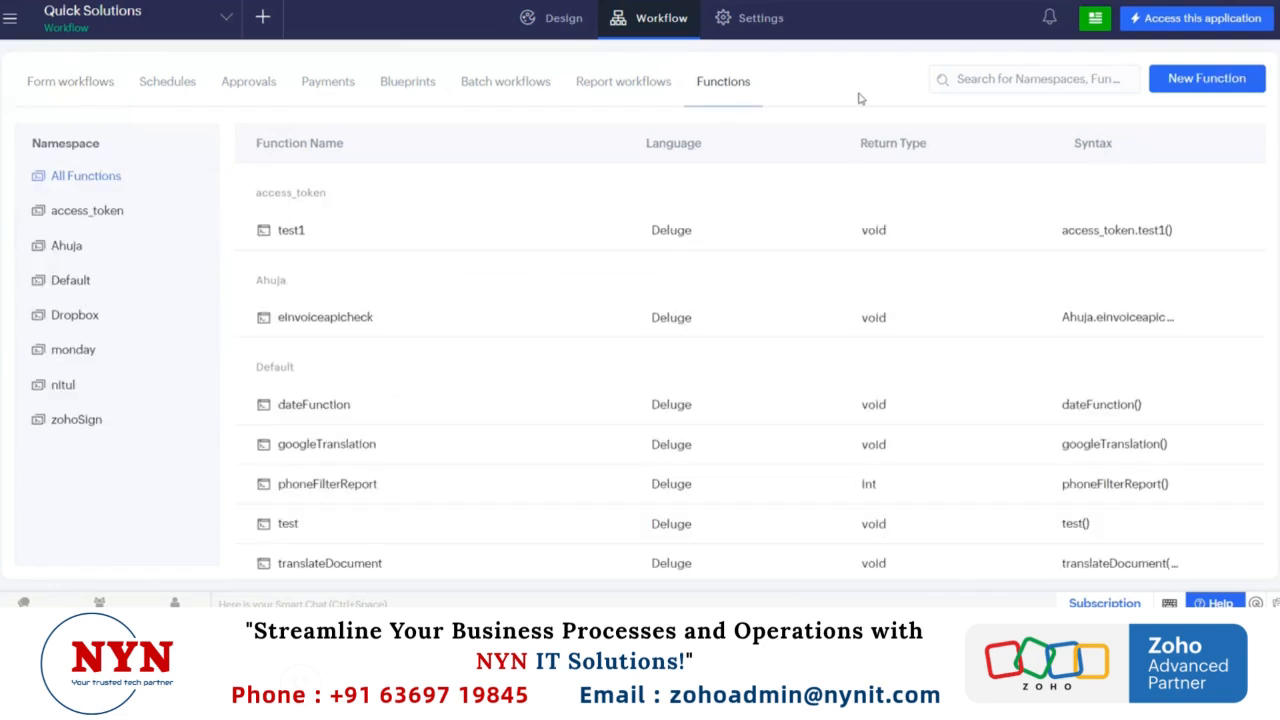
{"action": "left_click", "coordinate": [1209, 82]}
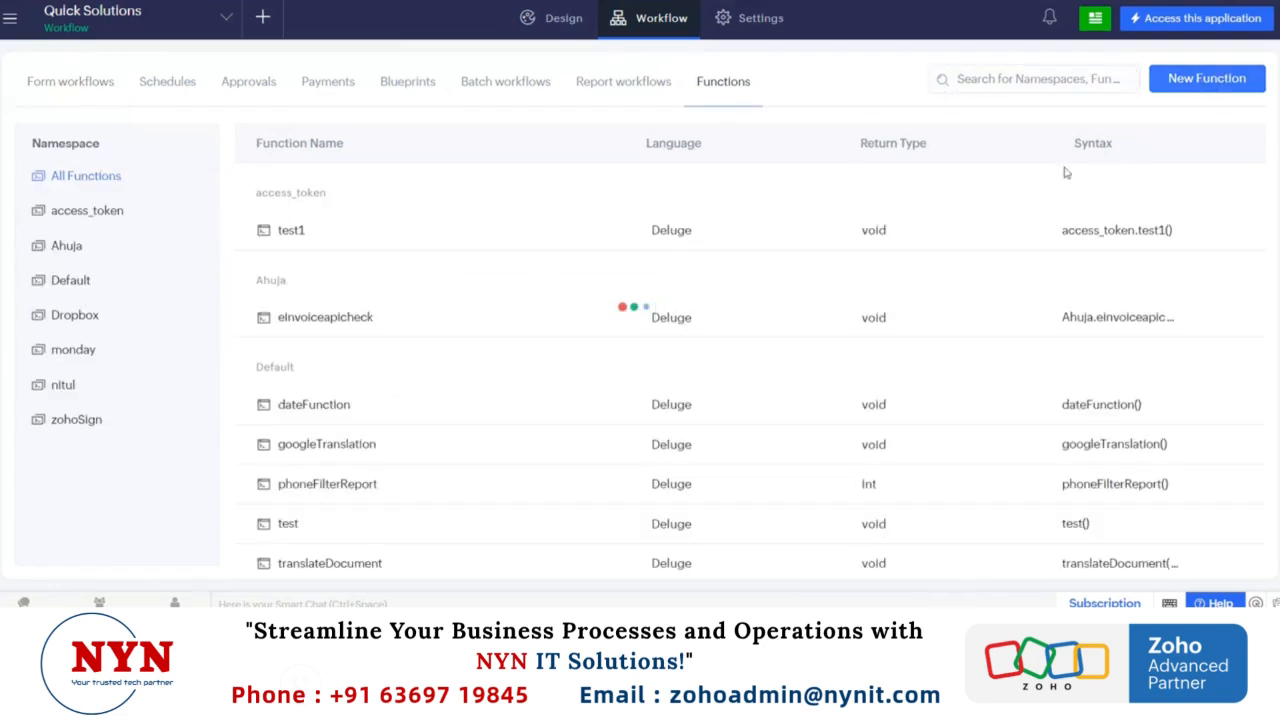
{"action": "type", "text": "test2"}
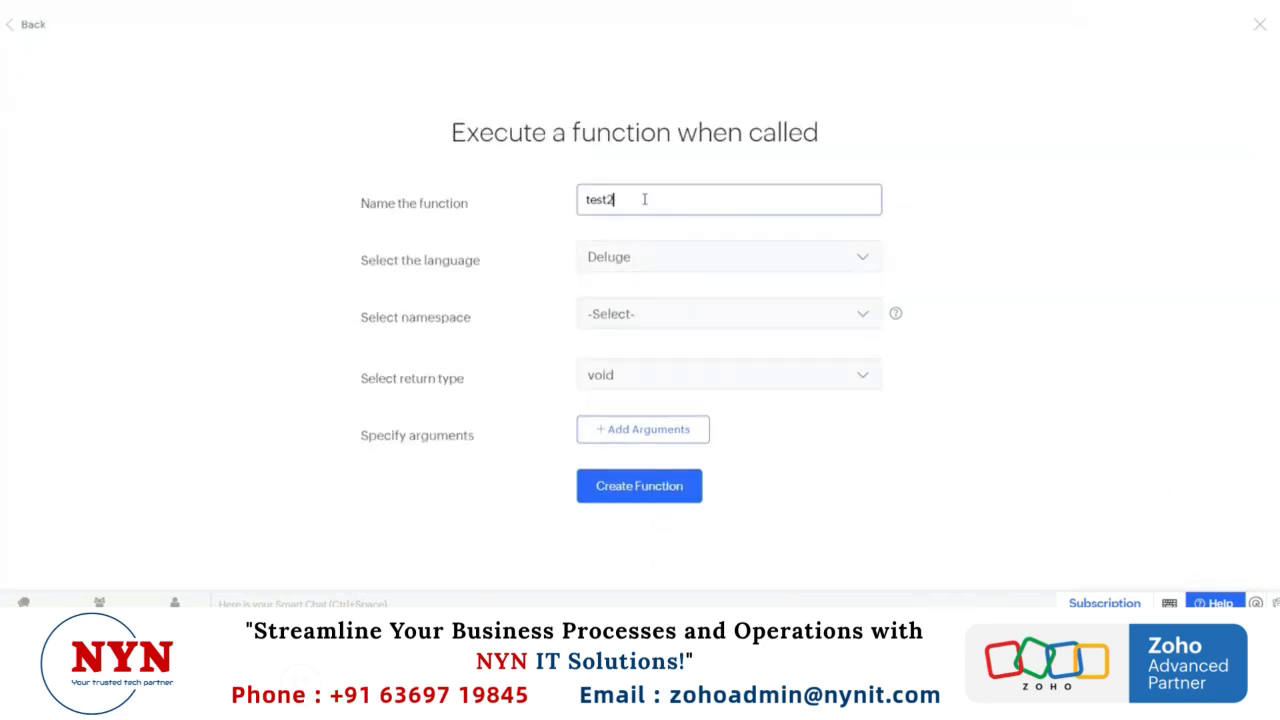
{"action": "left_click", "coordinate": [655, 257]}
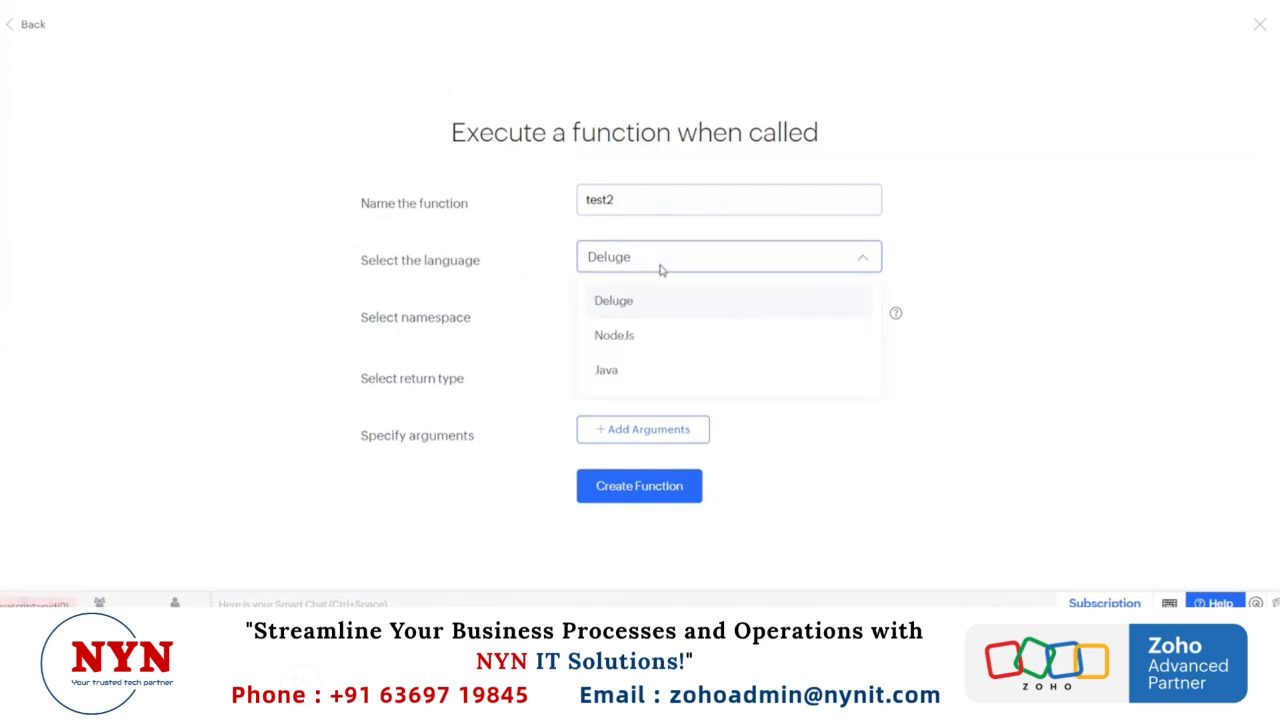
{"action": "left_click", "coordinate": [614, 303]}
{"action": "left_click", "coordinate": [620, 316]}
{"action": "type", "text": "acc"}
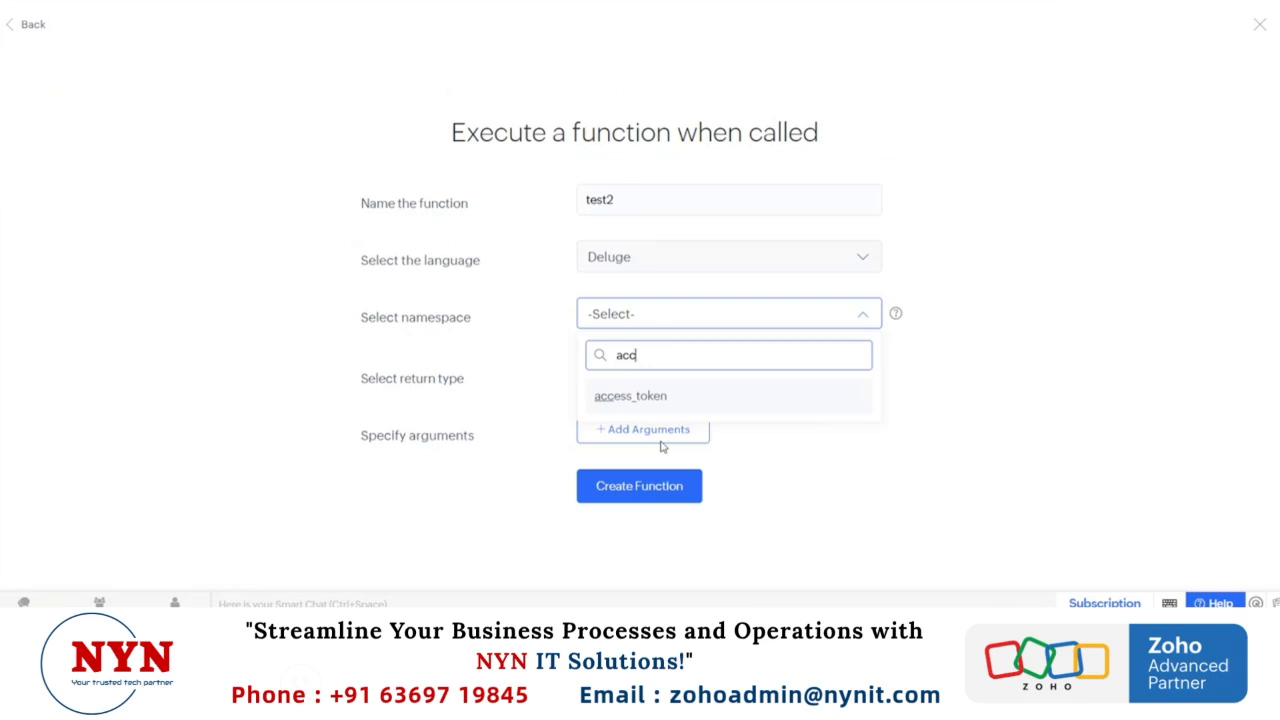
{"action": "left_click", "coordinate": [617, 400]}
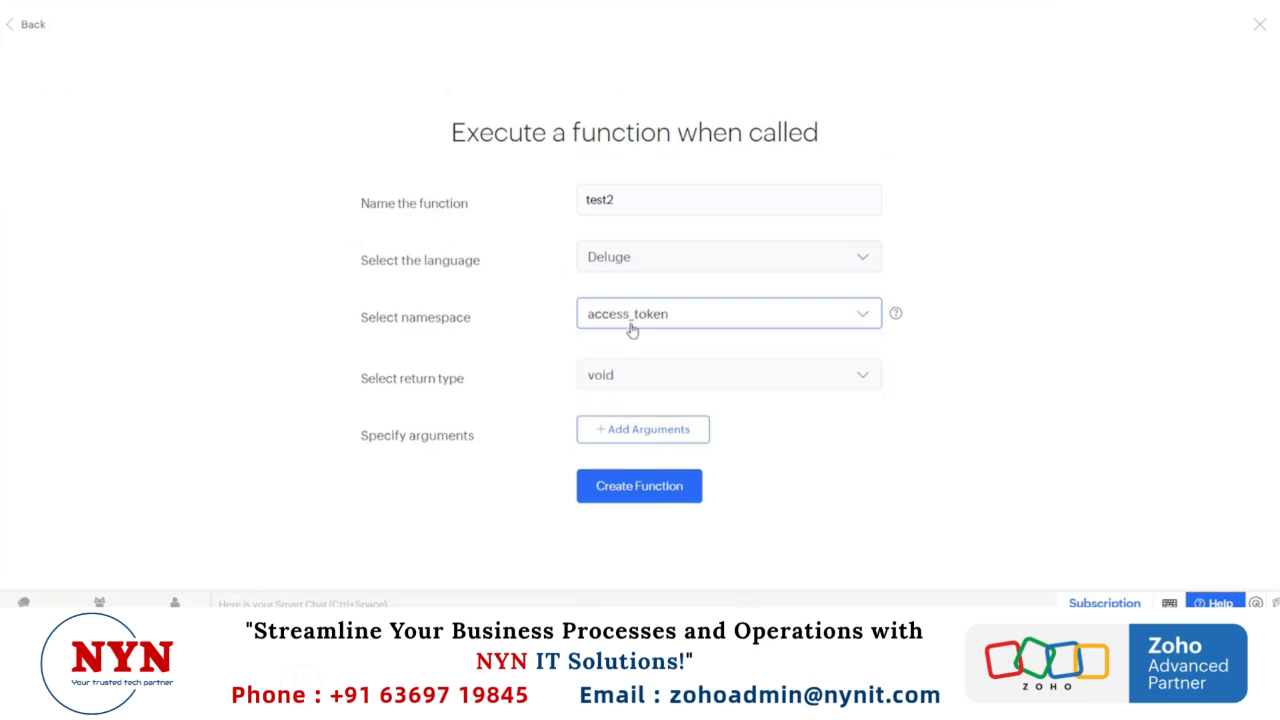
{"action": "left_click", "coordinate": [650, 487]}
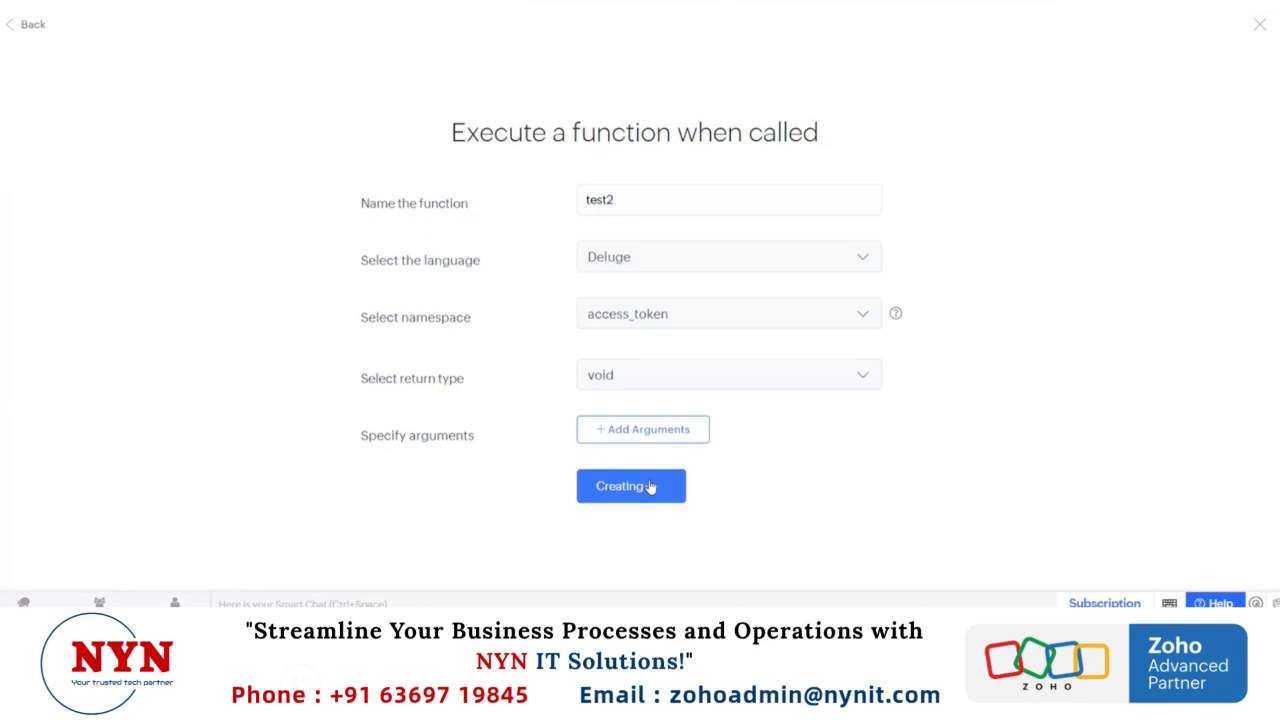
Step: Paste the copied token script, including the client secret and refresh token, into the body of test2 and indent its lines evenly
{"action": "left_click", "coordinate": [207, 104]}
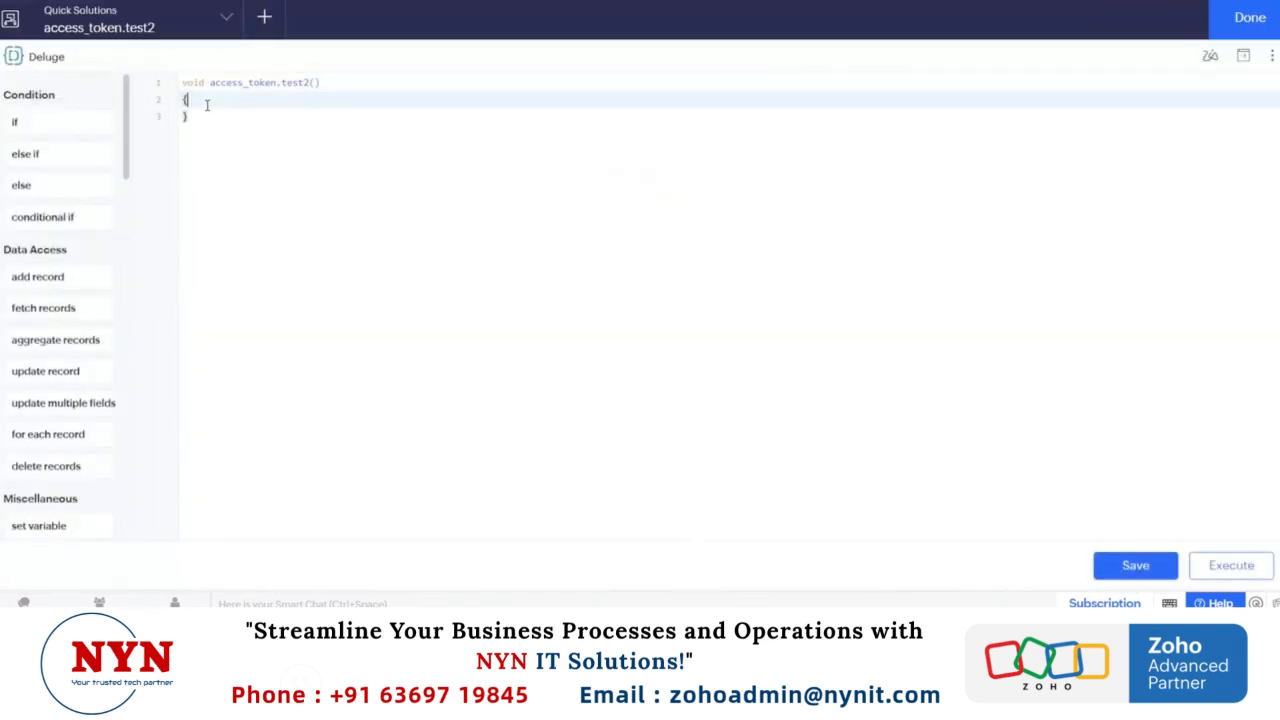
{"action": "key", "text": "Return"}
{"action": "key", "text": "ctrl+v"}
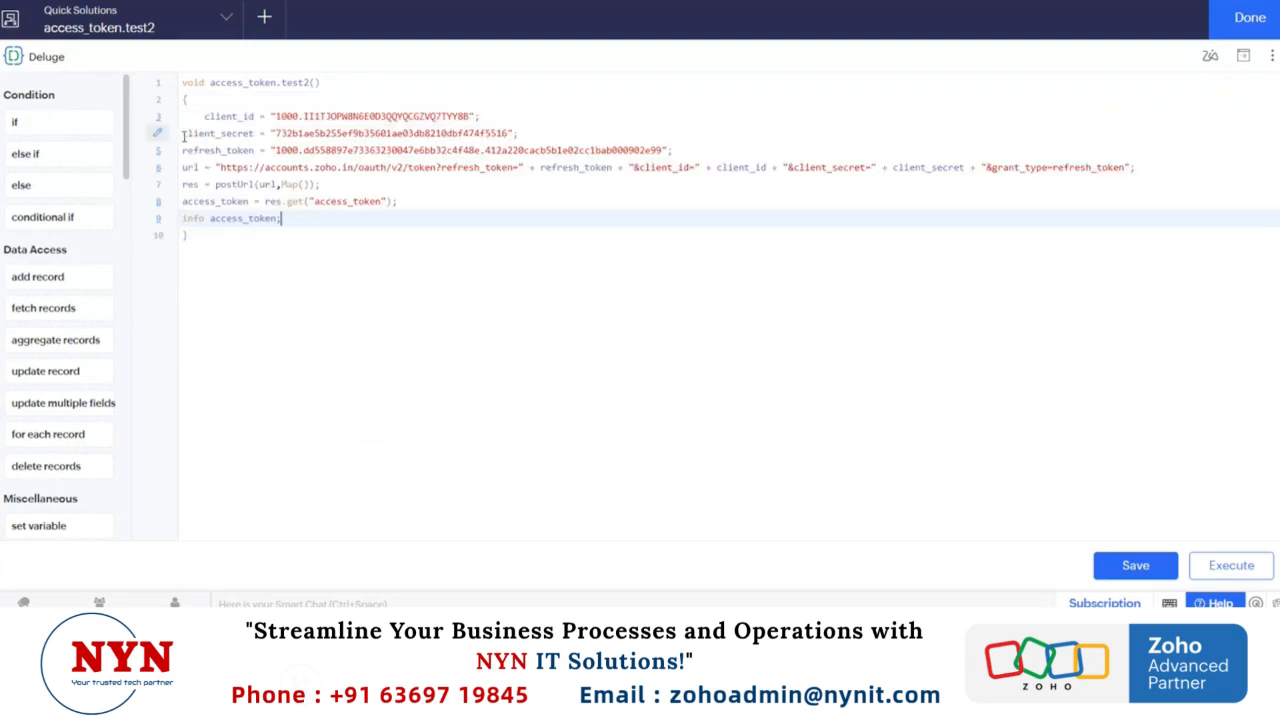
{"action": "left_click_drag", "start_coordinate": [184, 133], "coordinate": [243, 217]}
{"action": "key", "text": "Tab"}
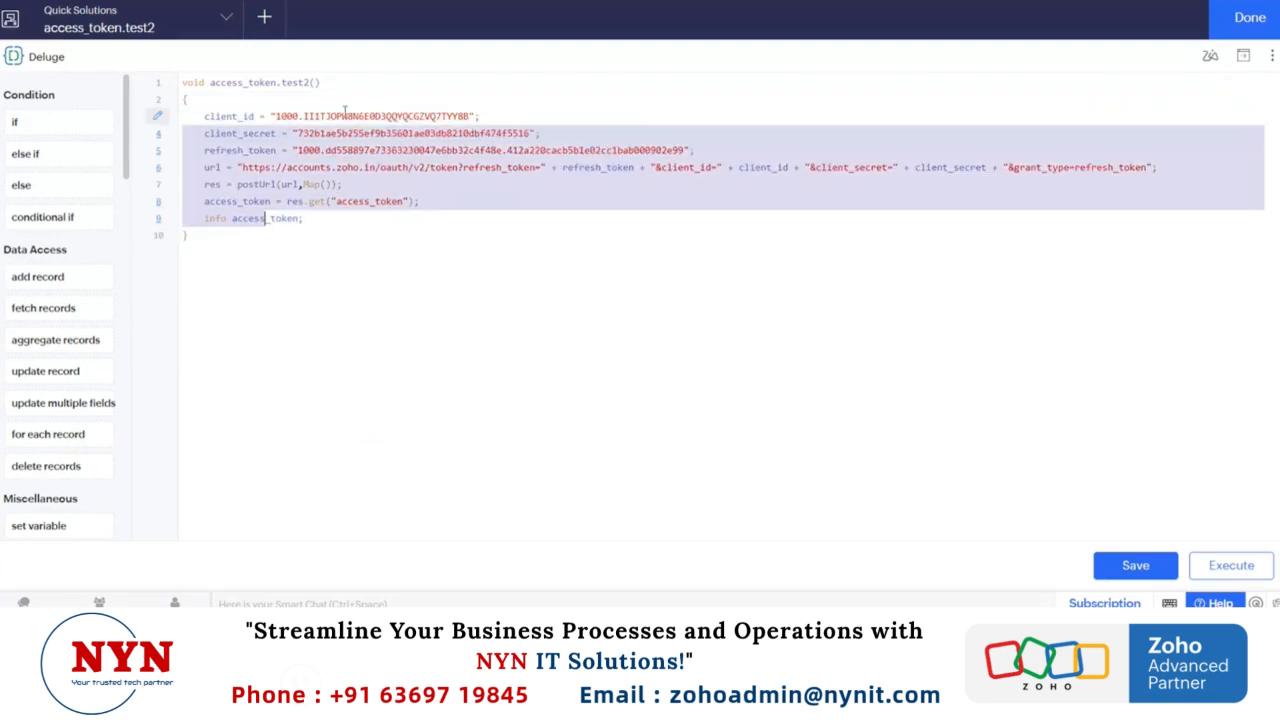
Step: Save and execute the test2 function, and check the access token in the log messages
{"action": "left_click", "coordinate": [342, 116]}
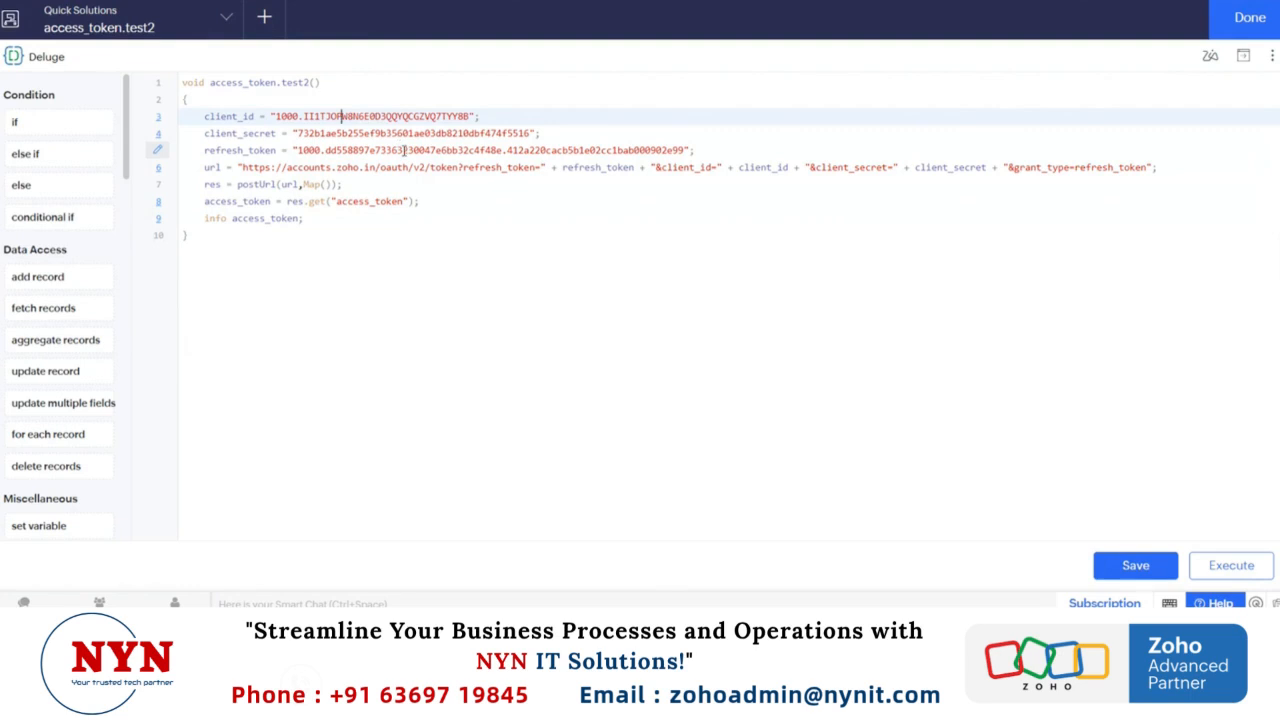
{"action": "left_click", "coordinate": [226, 167]}
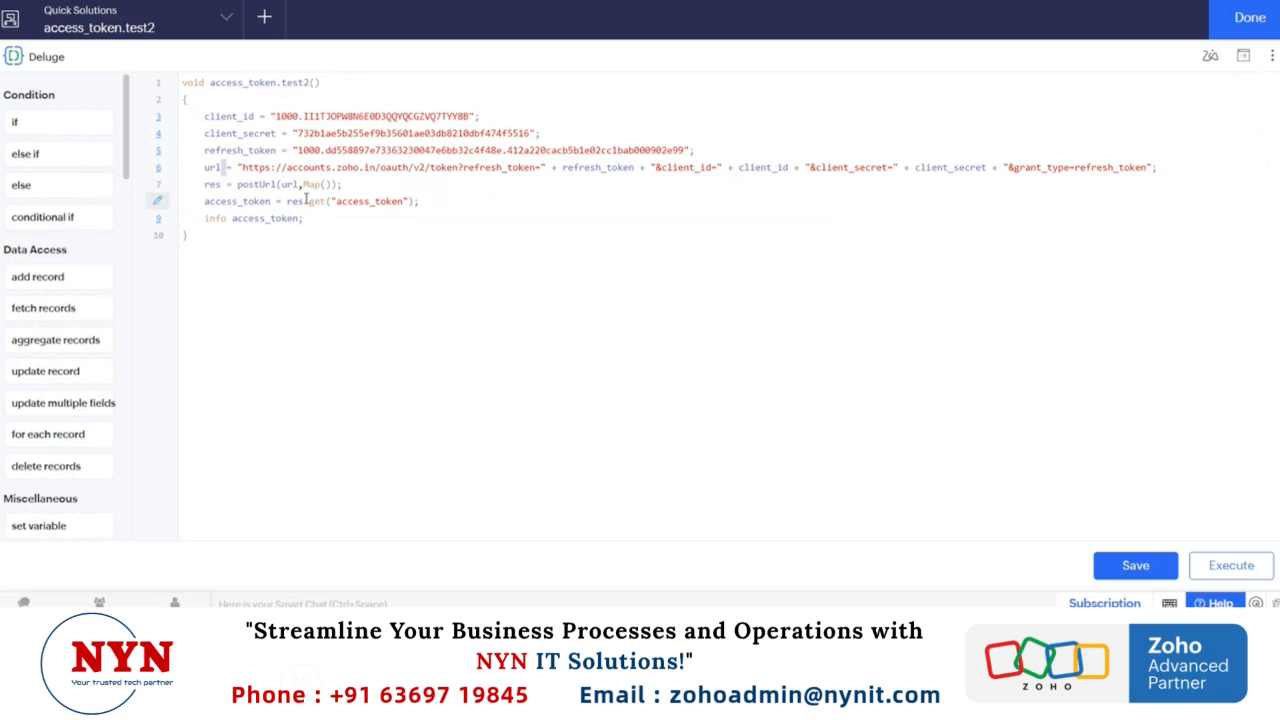
{"action": "left_click", "coordinate": [445, 195]}
{"action": "key", "text": "ctrl+s"}
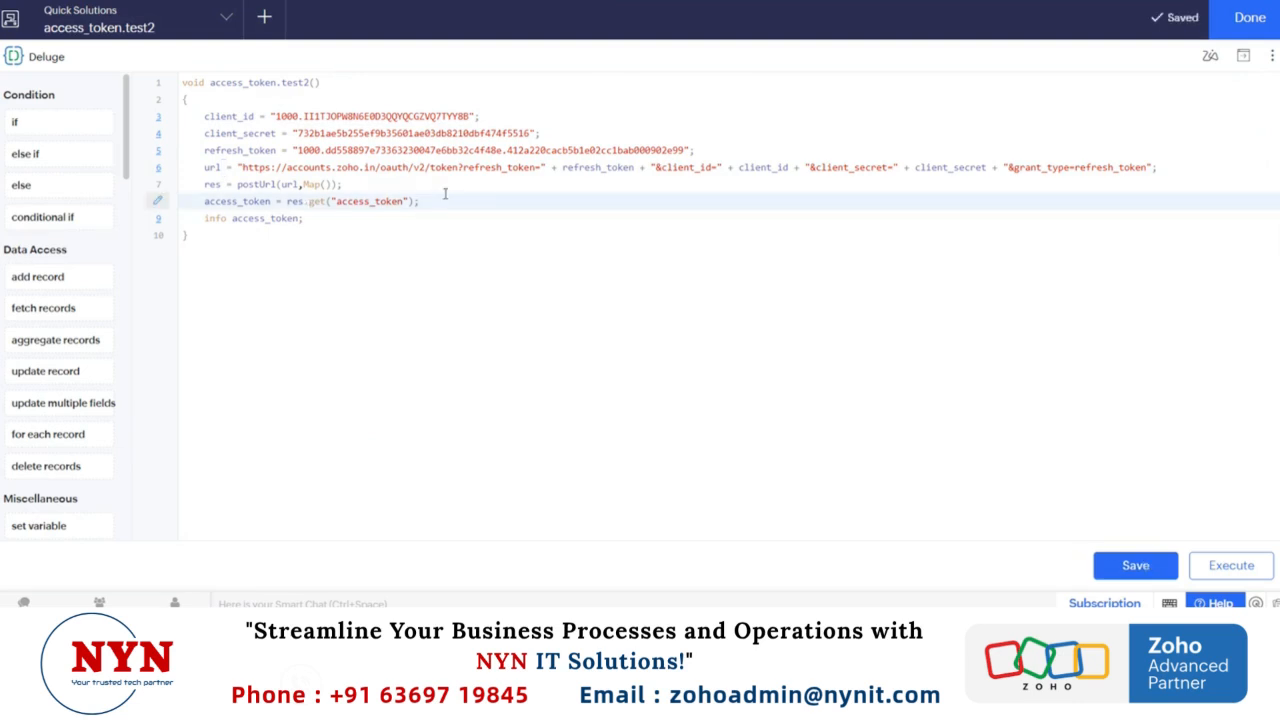
{"action": "key", "text": "ctrl+e"}
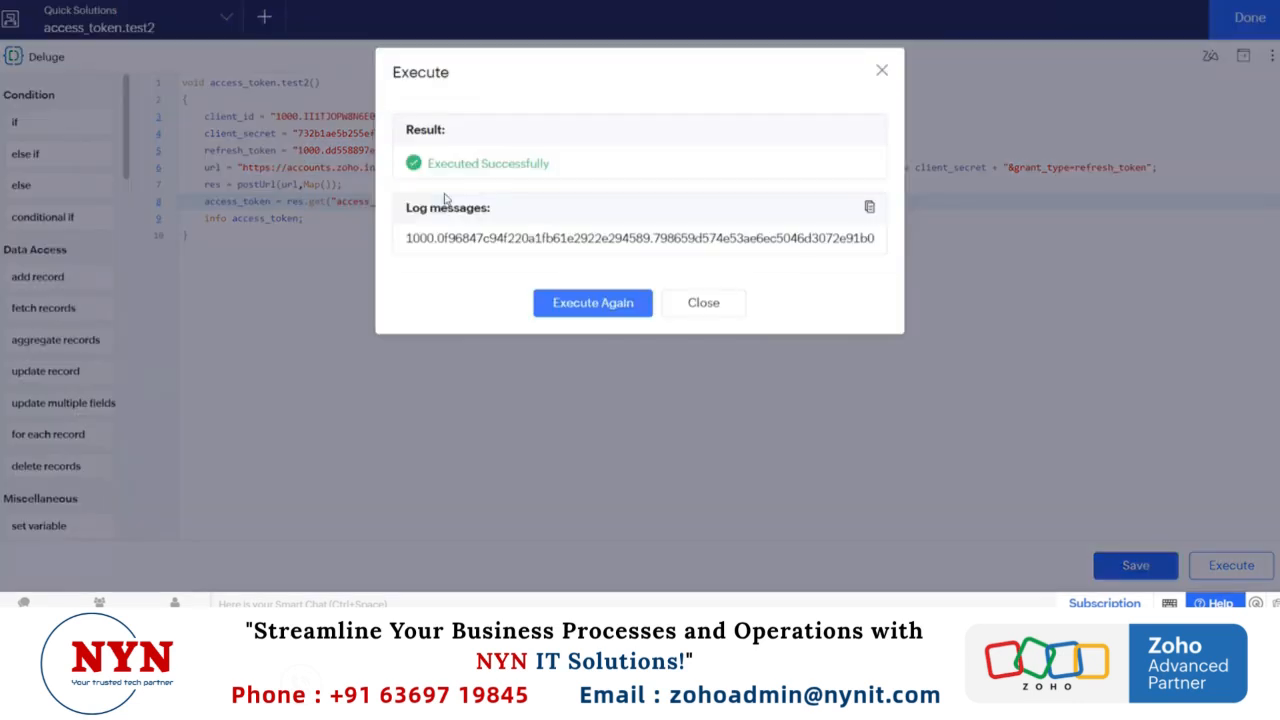
{"action": "triple_click", "coordinate": [483, 238]}
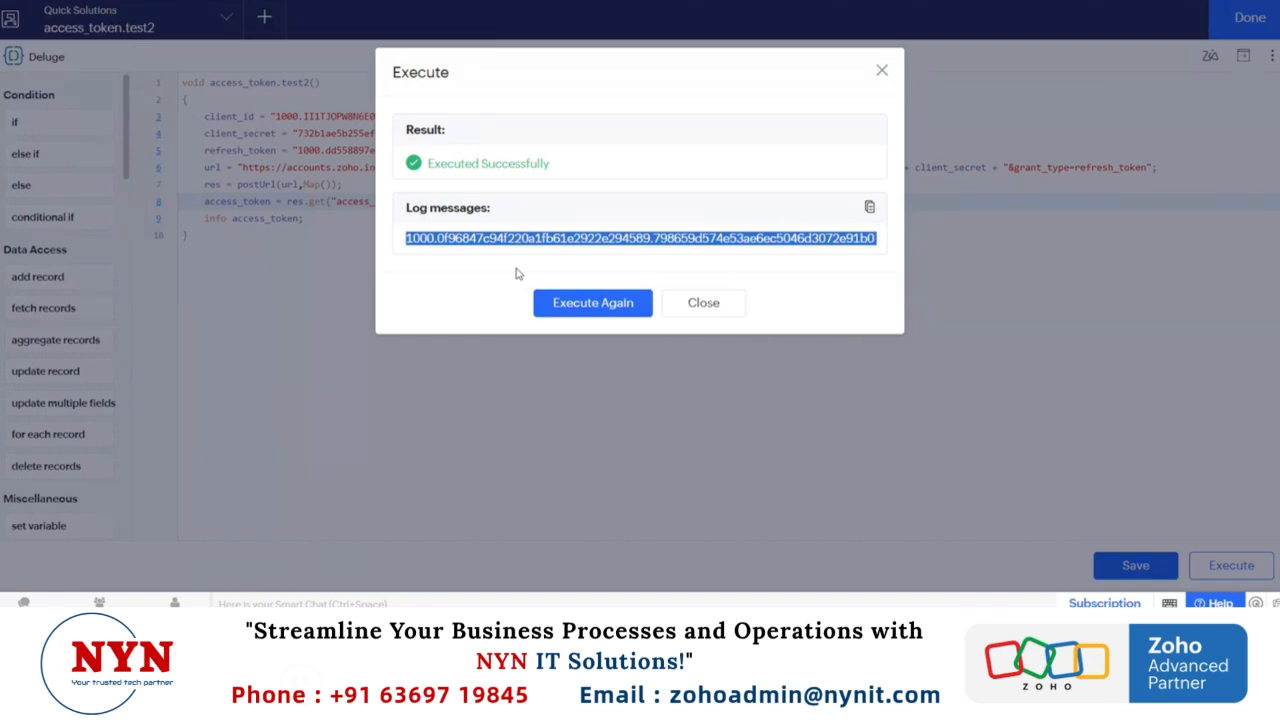
{"action": "left_click", "coordinate": [715, 315]}
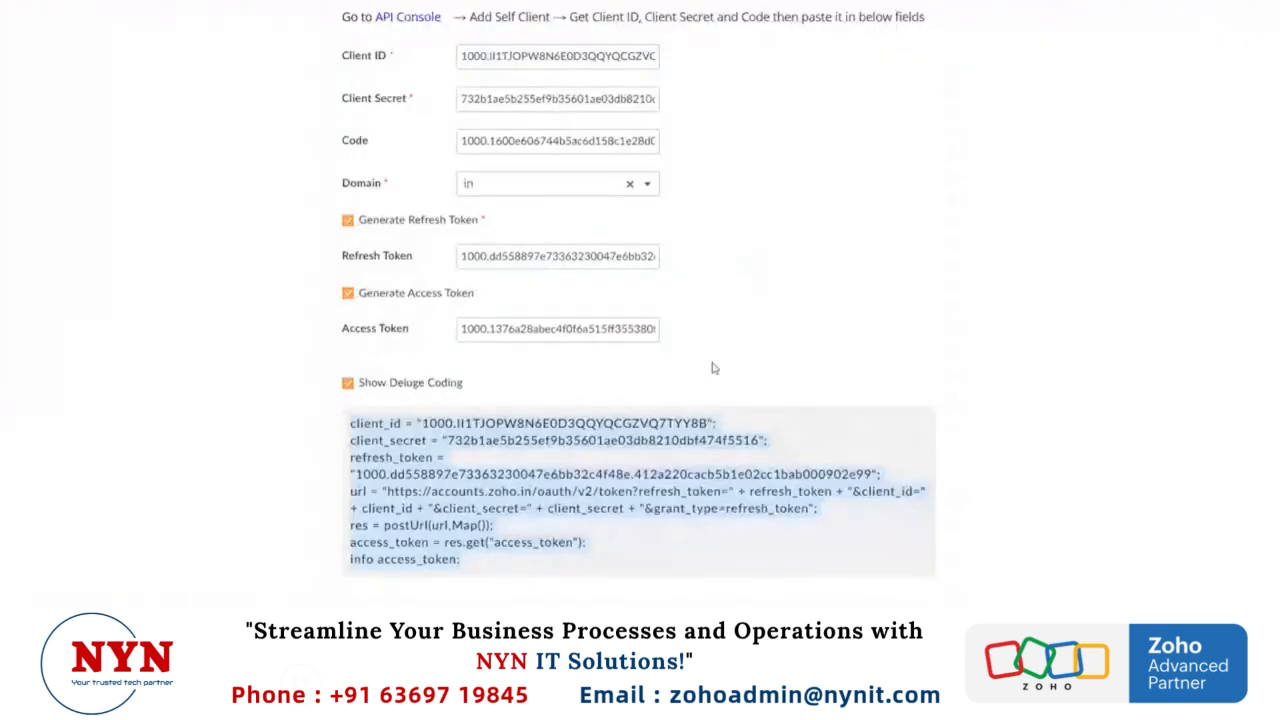
{"action": "scroll", "coordinate": [714, 368], "scroll_direction": "up", "scroll_amount": 1}
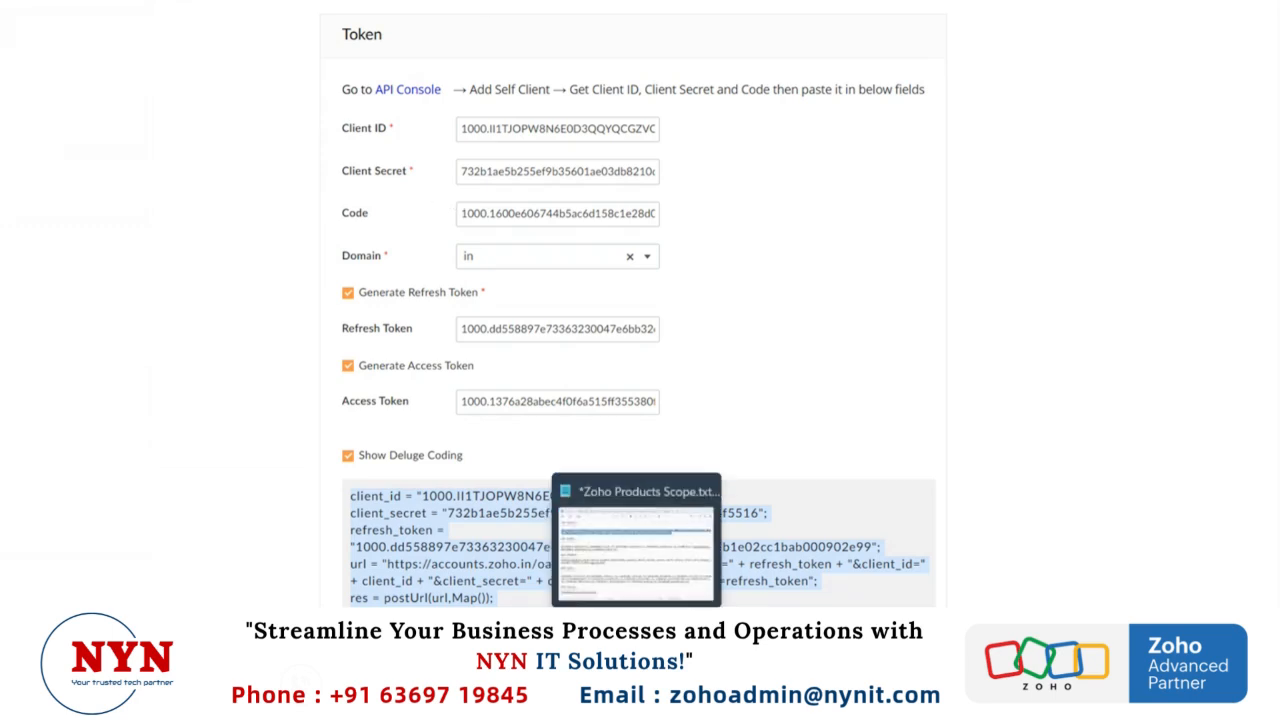
{"action": "right_click", "coordinate": [784, 325]}
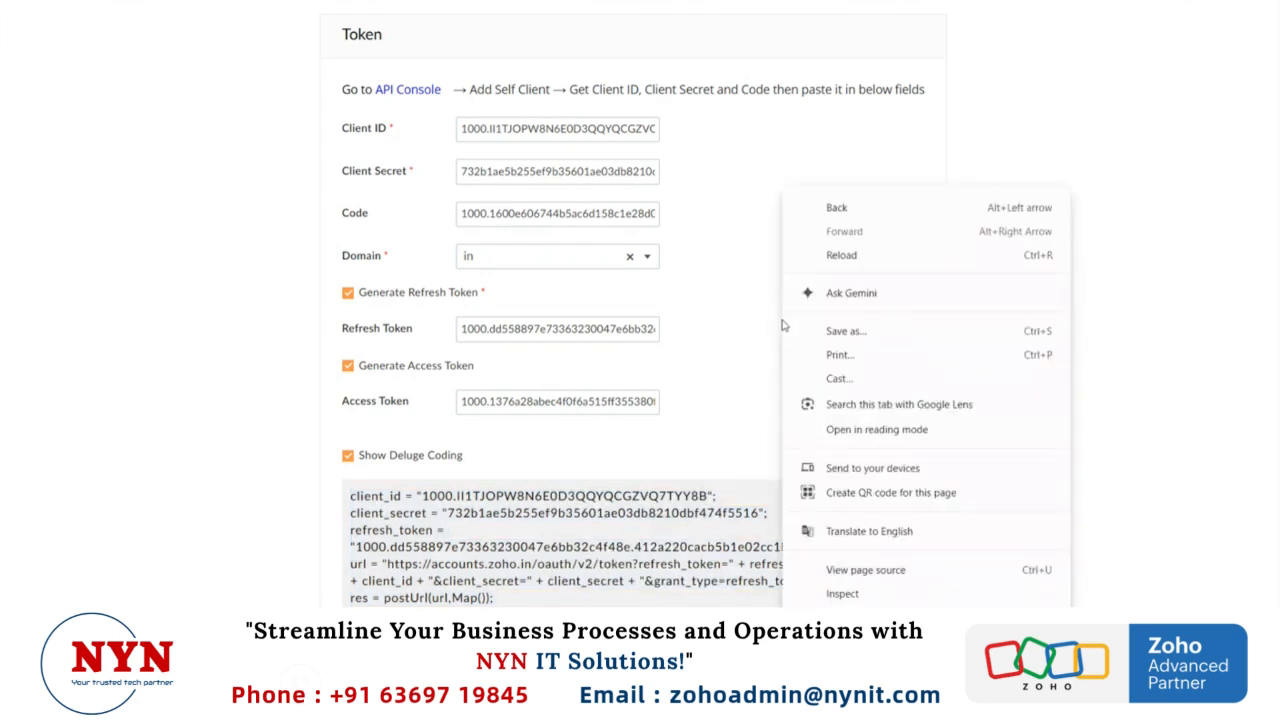
{"action": "left_click", "coordinate": [690, 289]}
{"action": "scroll", "coordinate": [692, 289], "scroll_direction": "down", "scroll_amount": 1}
{"action": "scroll", "coordinate": [692, 289], "scroll_direction": "up", "scroll_amount": 1}
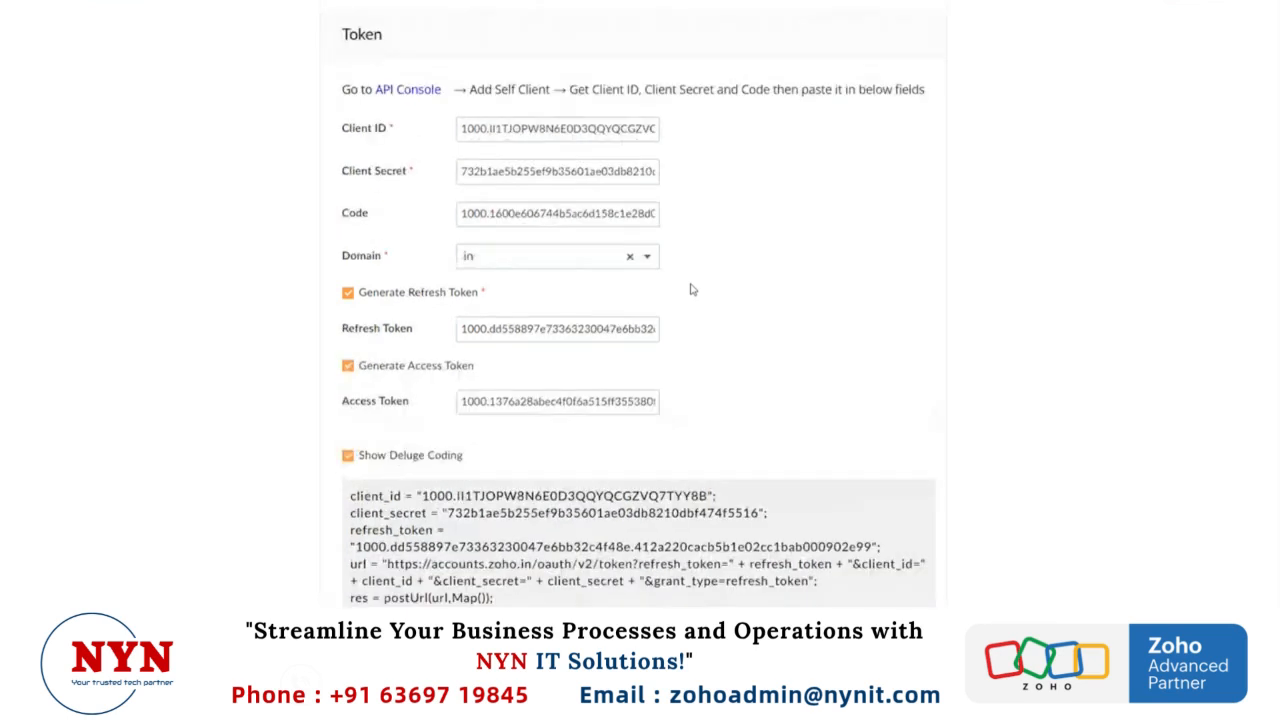